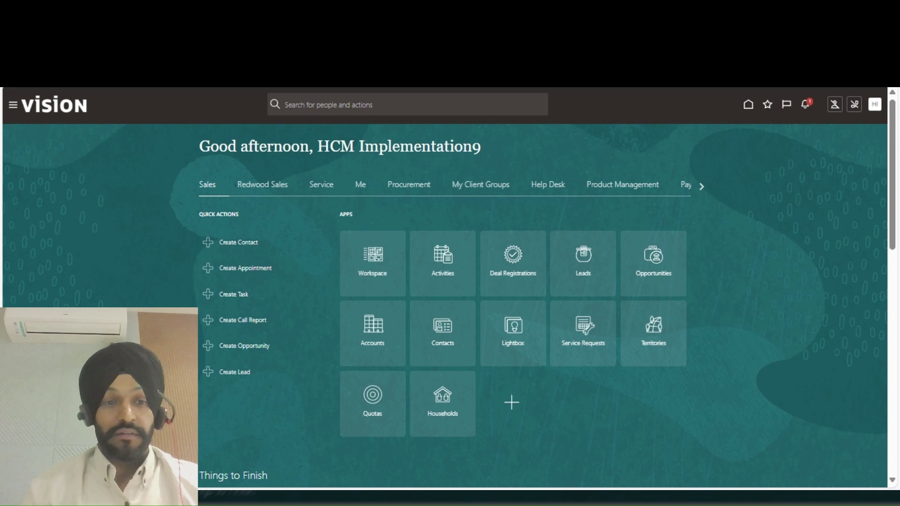
- Open AI Agent Studio from the Tools group of apps on the home page
left_click(702, 186)
left_click(703, 186)
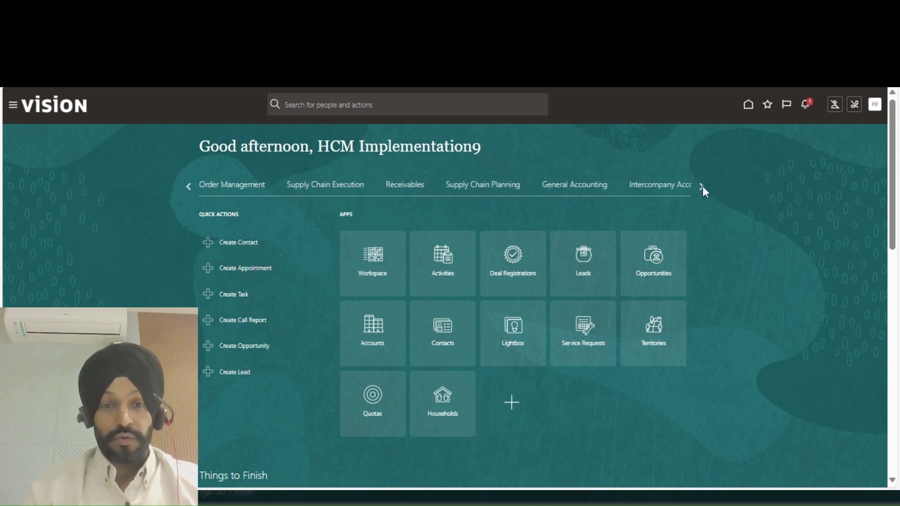
left_click(703, 187)
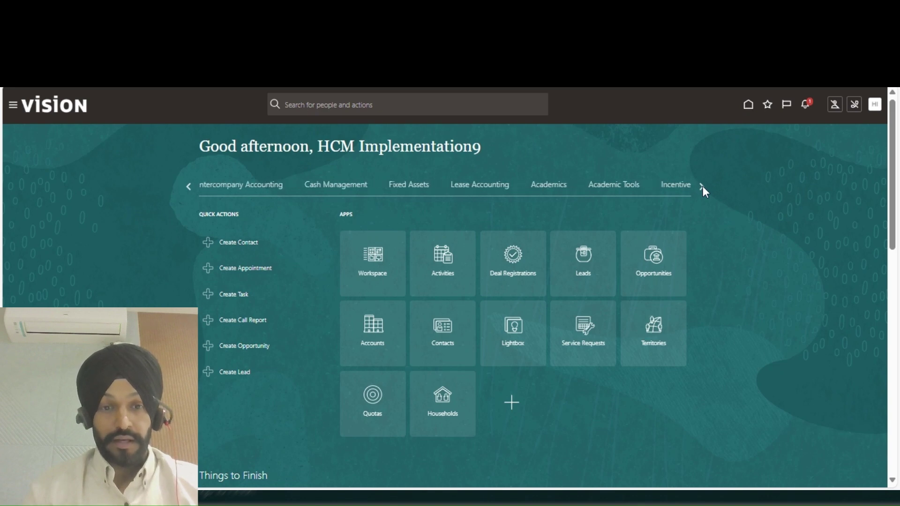
left_click(702, 187)
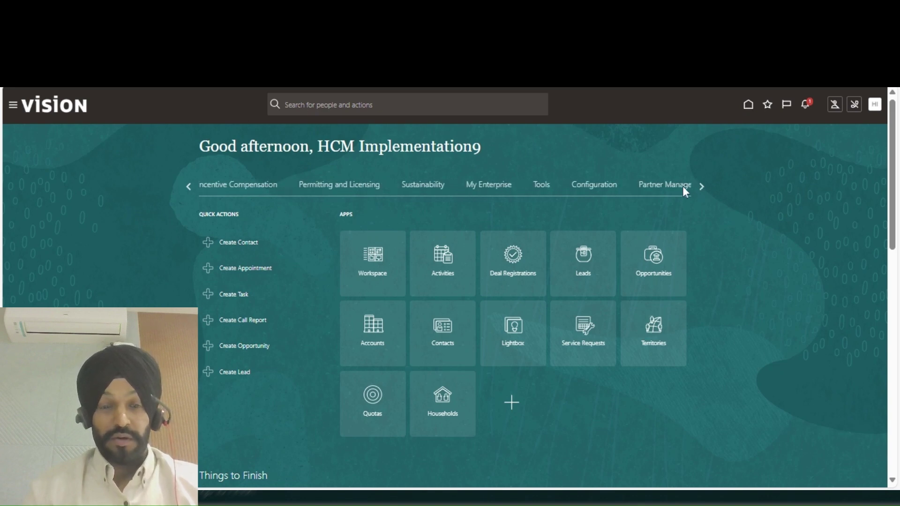
left_click(553, 185)
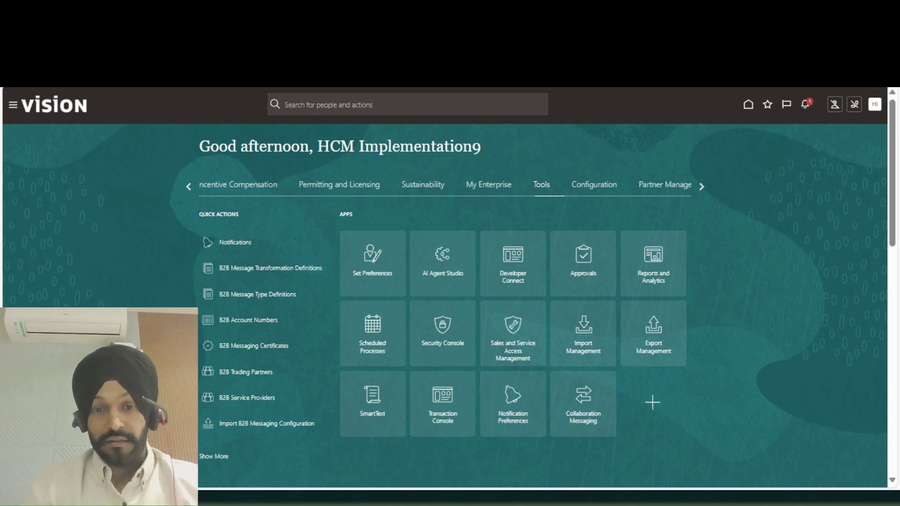
left_click(442, 261)
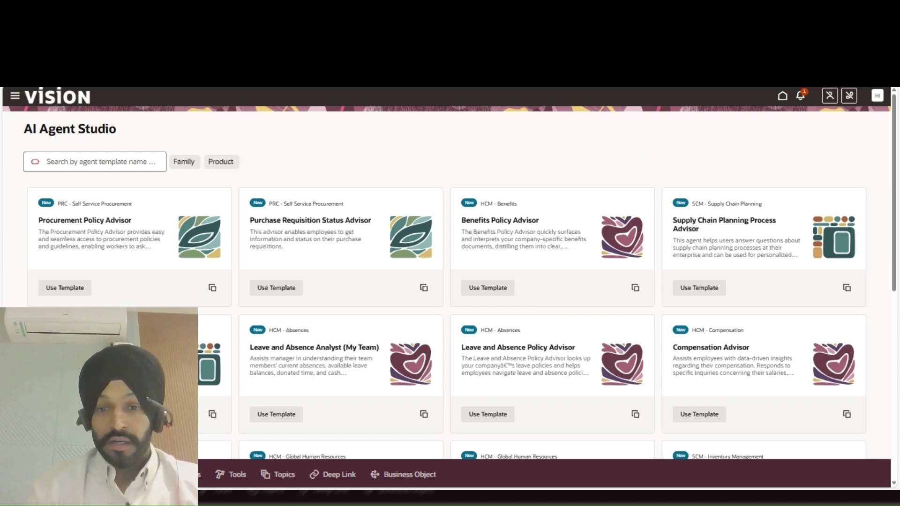
- Browse the gallery of prebuilt agent templates across the PRC, HCM and SCM families, ending back at its start
scroll(543, 202, "down", 2)
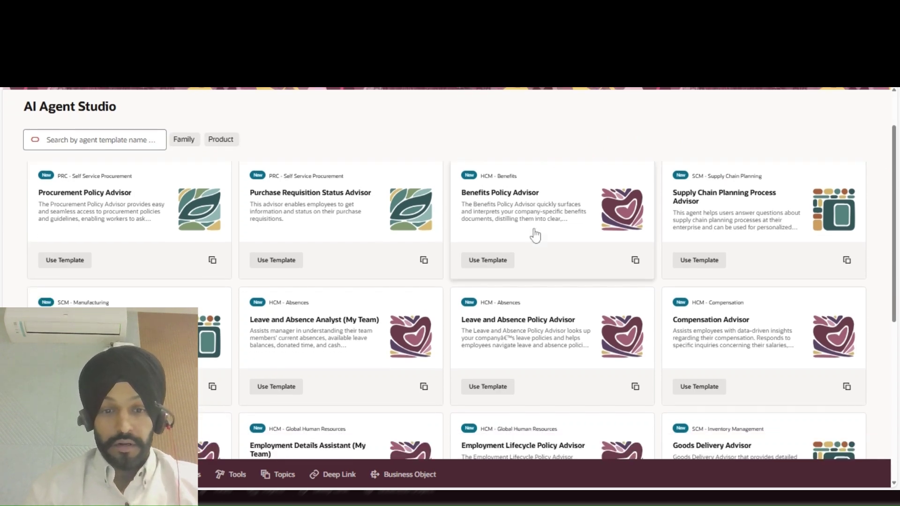
scroll(534, 229, "down", 3)
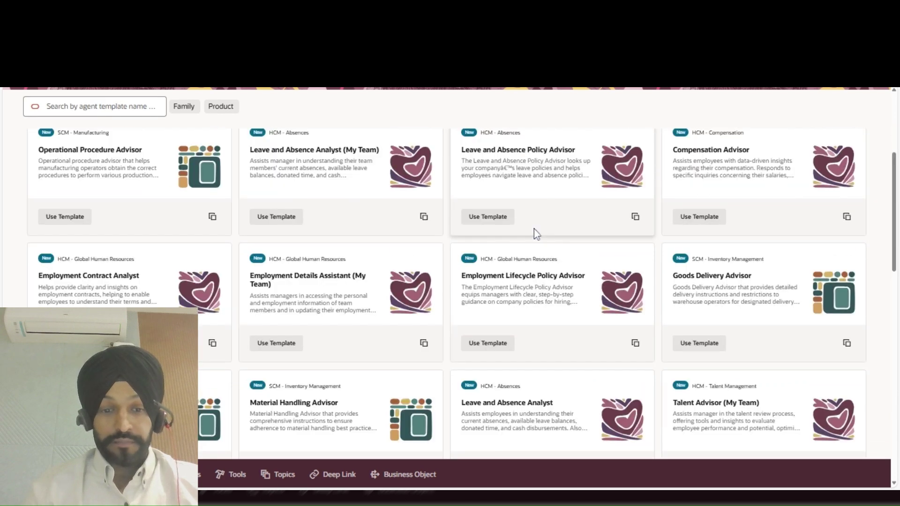
scroll(533, 230, "down", 3)
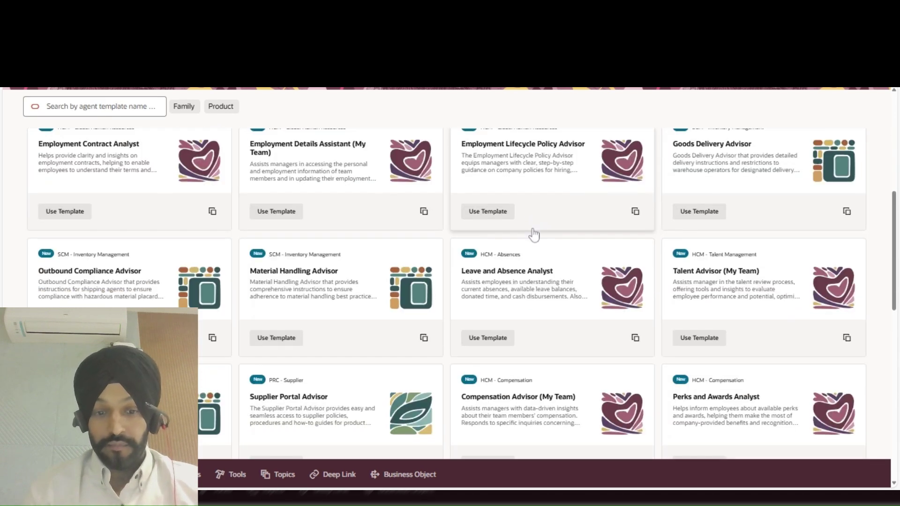
scroll(534, 234, "down", 1)
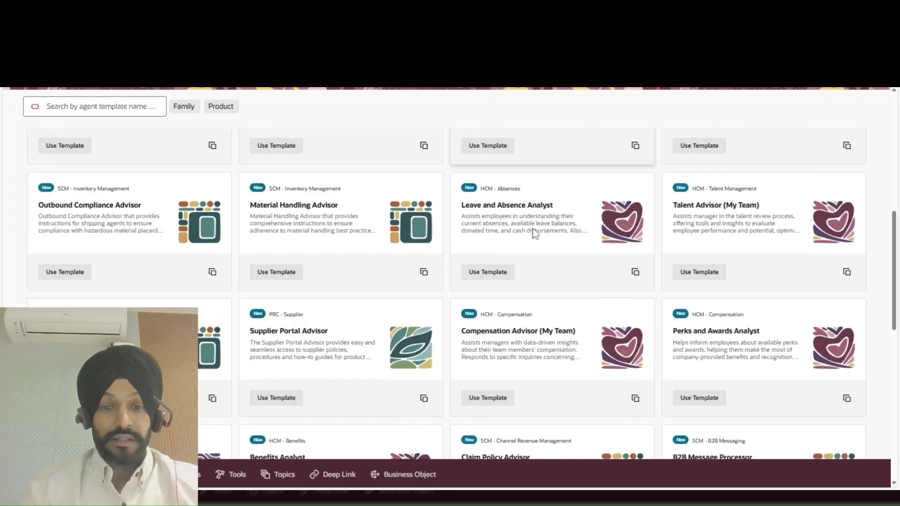
scroll(533, 234, "down", 3)
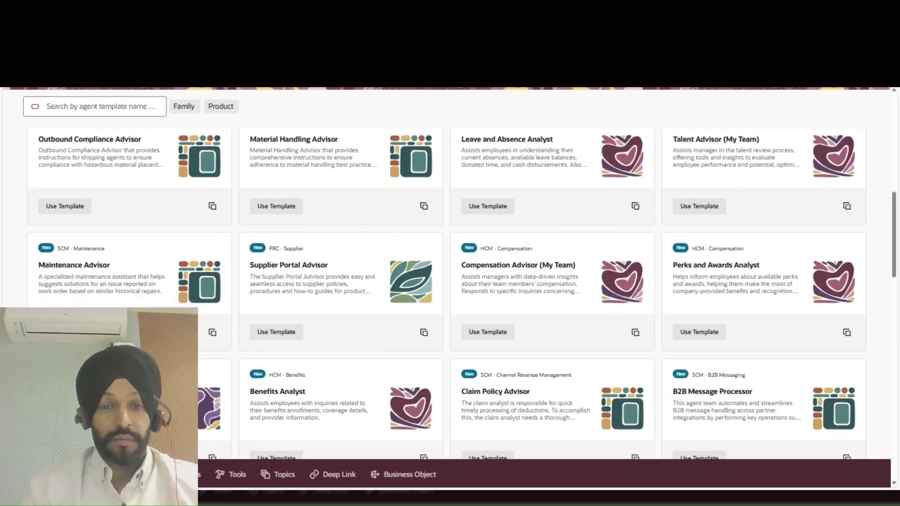
scroll(533, 233, "up", 5)
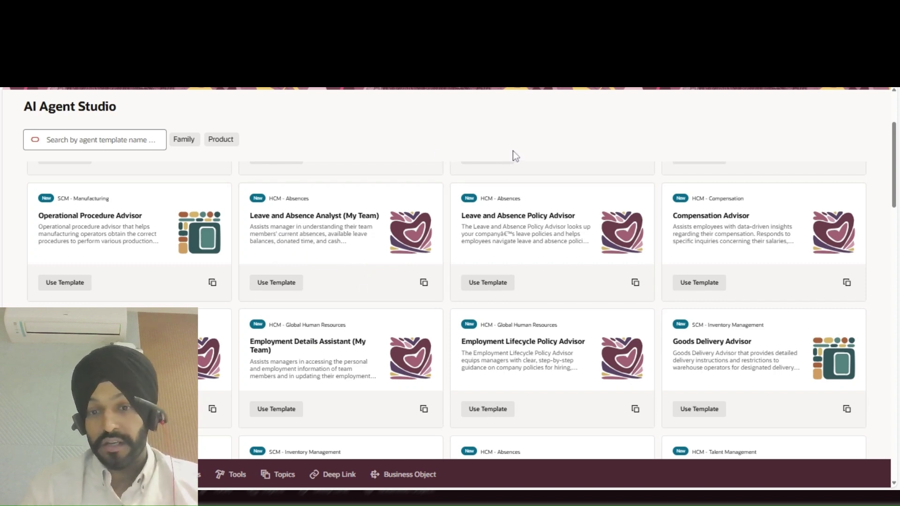
scroll(513, 151, "down", 3)
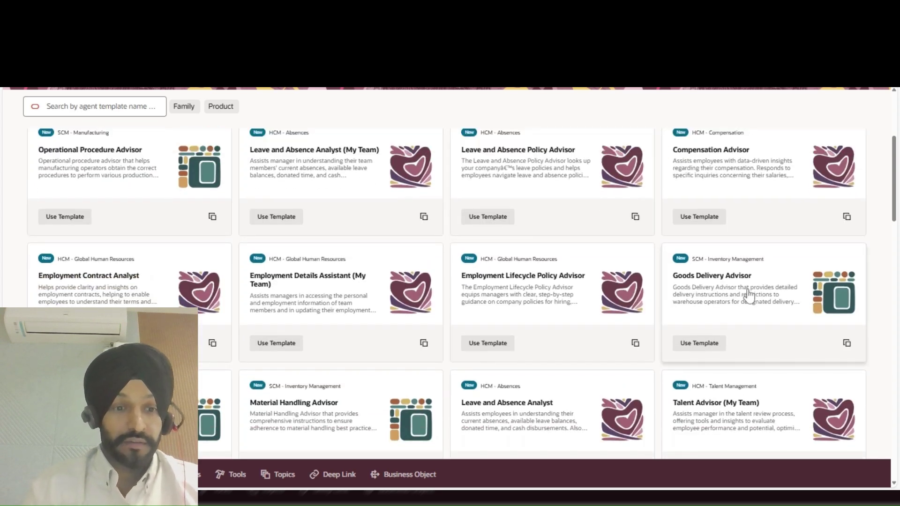
scroll(551, 353, "down", 2)
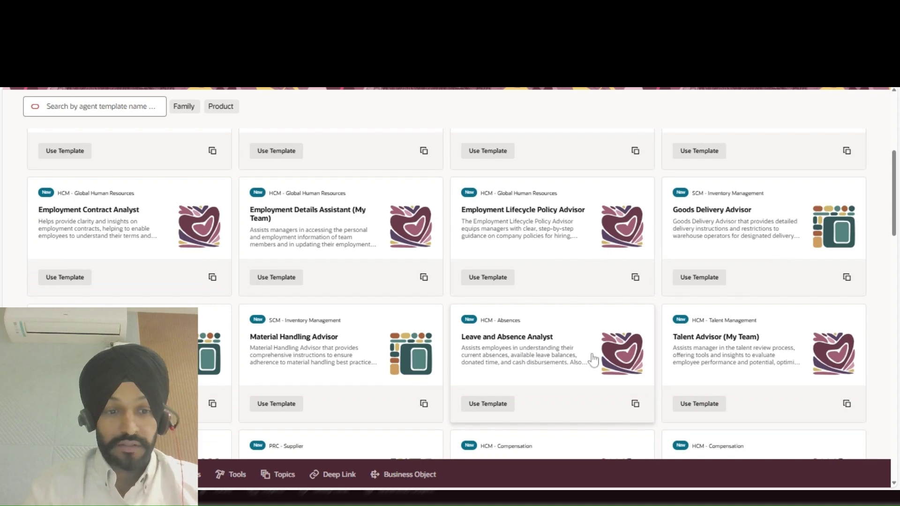
scroll(526, 334, "down", 2)
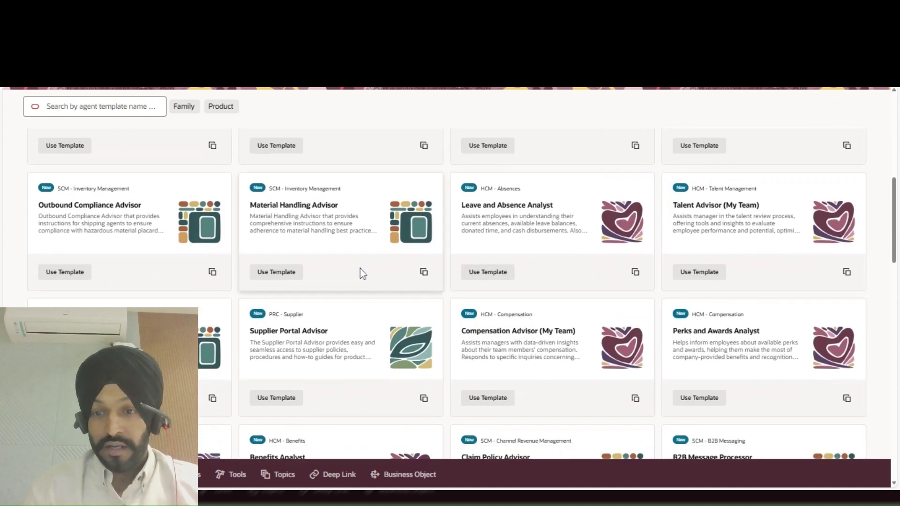
scroll(315, 254, "up", 8)
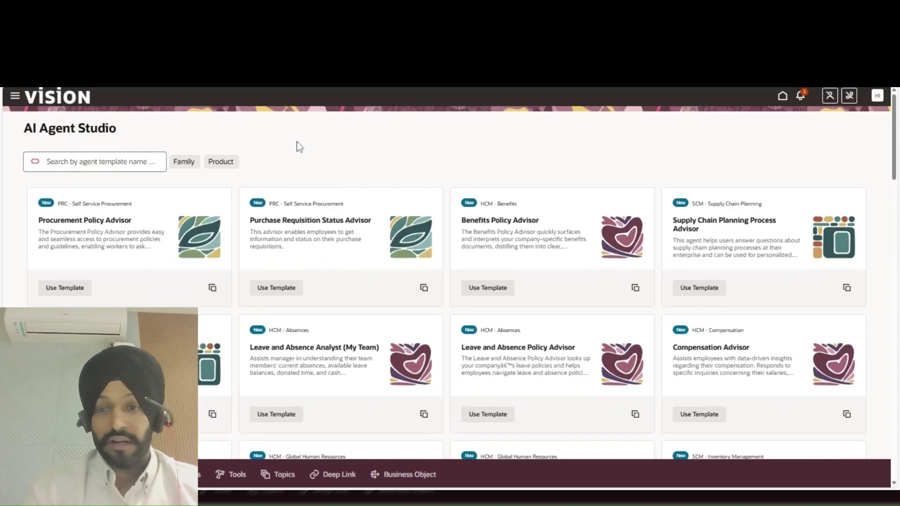
- Examine the choices offered by the Family filter for agent templates, then close it without choosing one
left_click(188, 165)
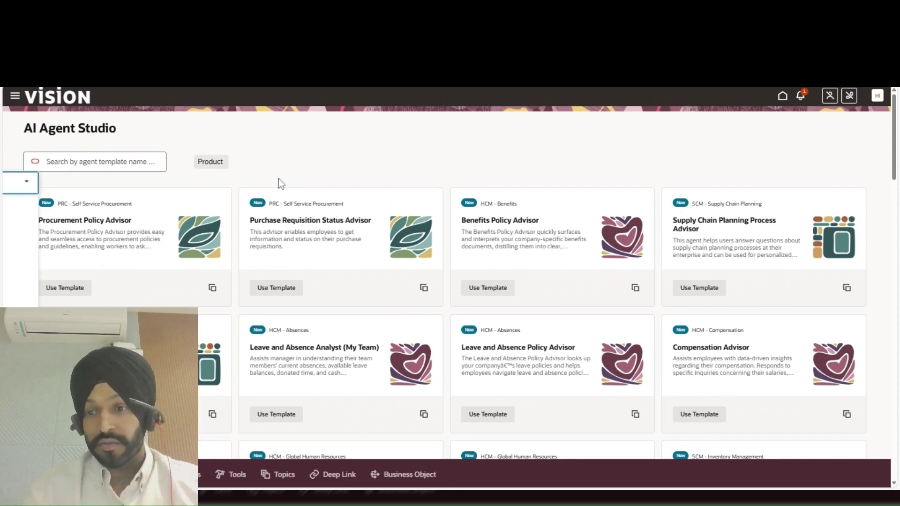
left_click(25, 179)
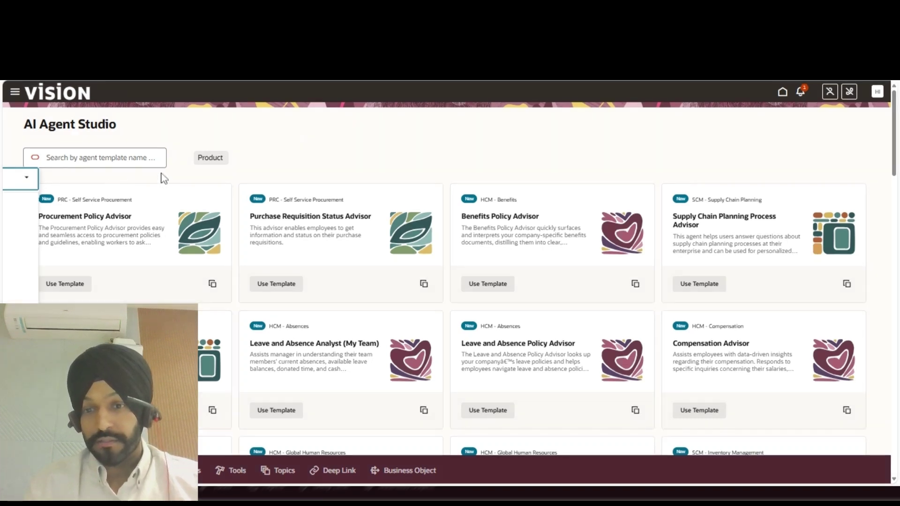
left_click(28, 180)
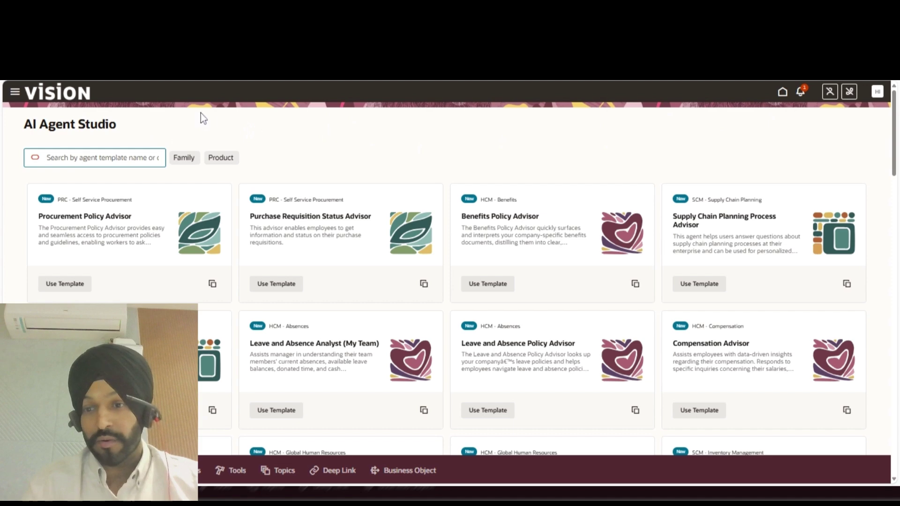
left_click(193, 159)
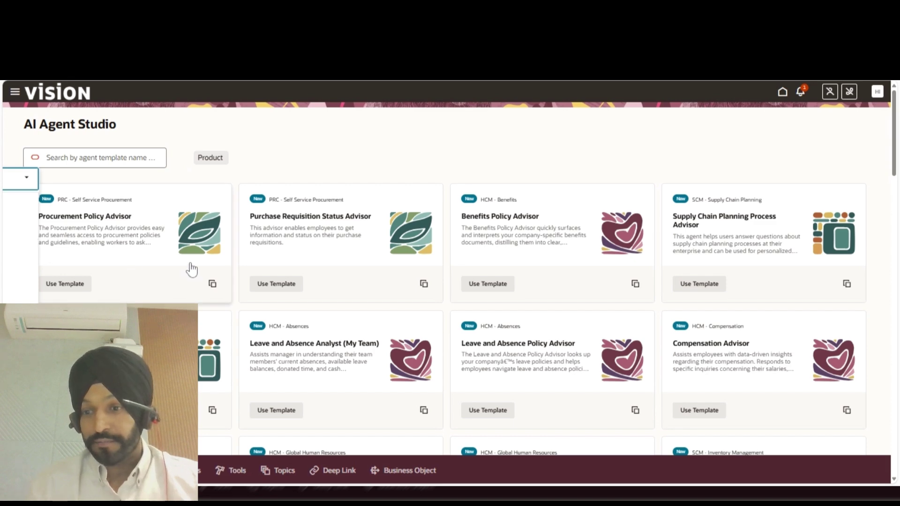
key("ctrl+minus")
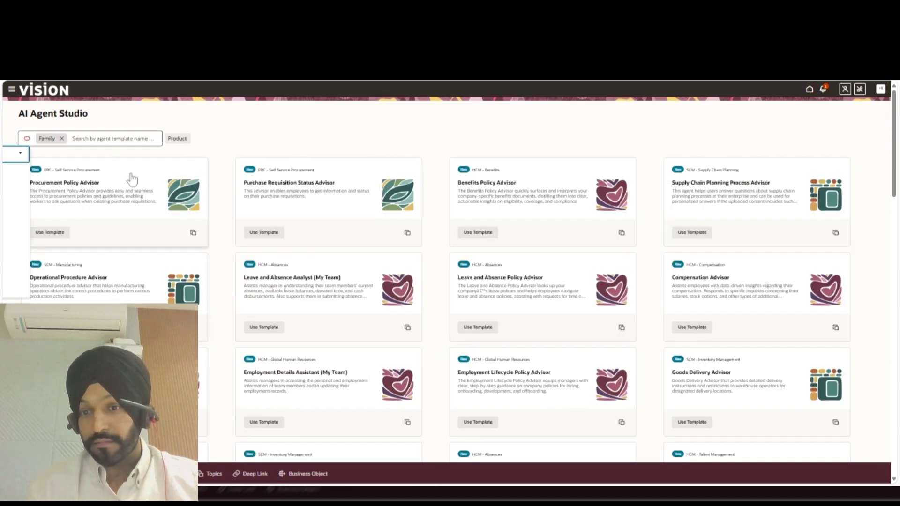
key("ctrl+minus")
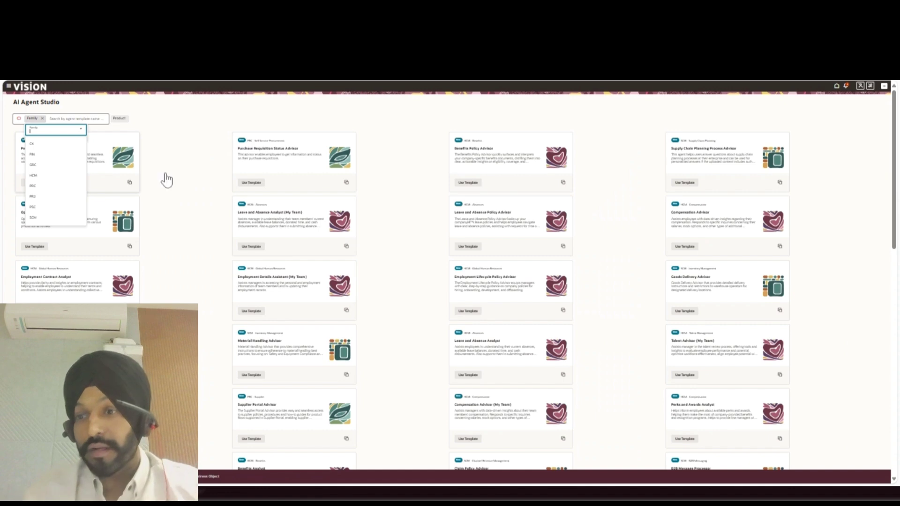
key("ctrl+0")
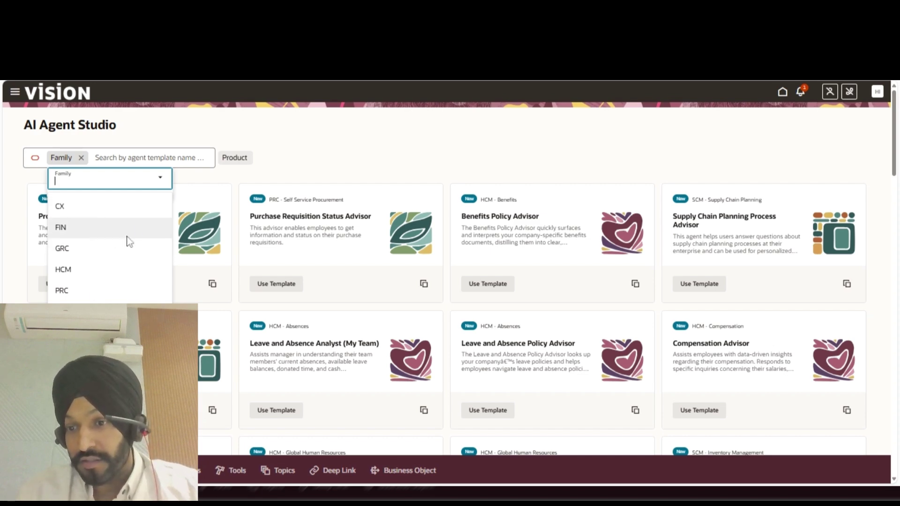
scroll(128, 241, "down", 1)
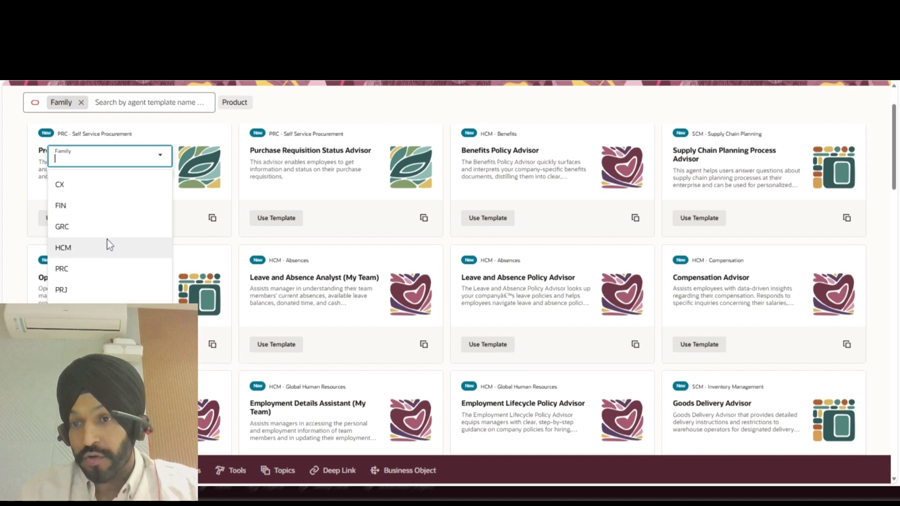
scroll(285, 121, "up", 1)
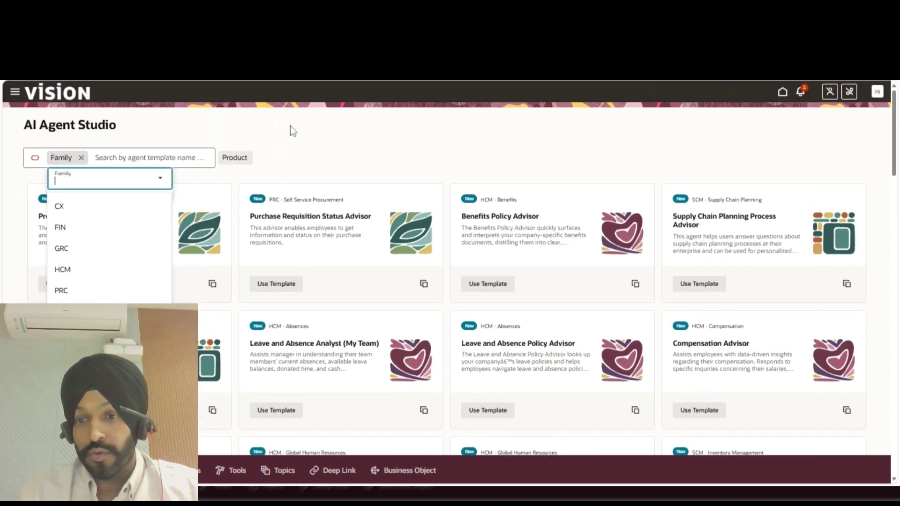
left_click(291, 126)
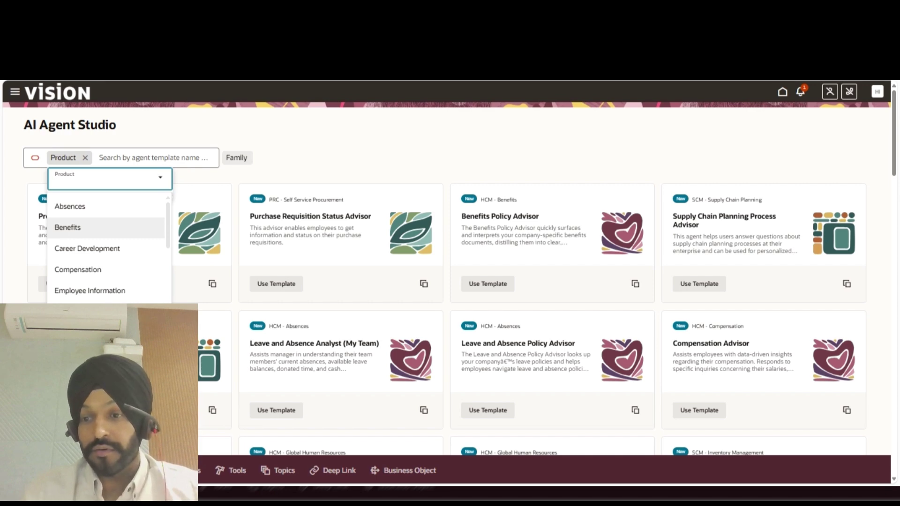
- Look through the choices of the Product filter for agent templates and leave it without choosing one
scroll(126, 230, "down", 3)
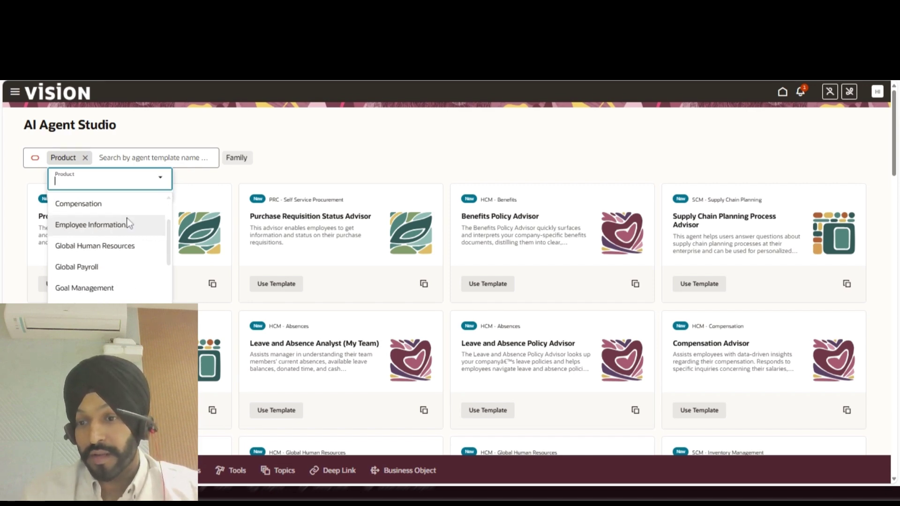
scroll(130, 224, "down", 2)
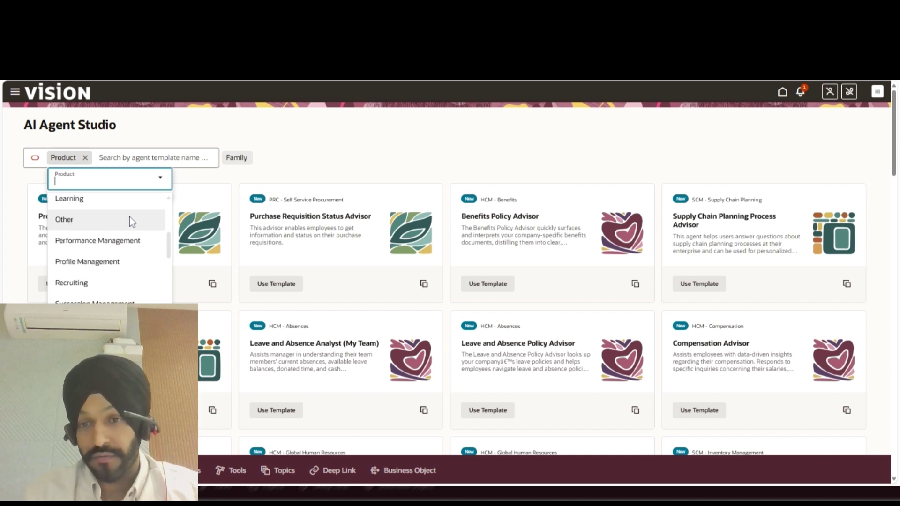
left_click(305, 138)
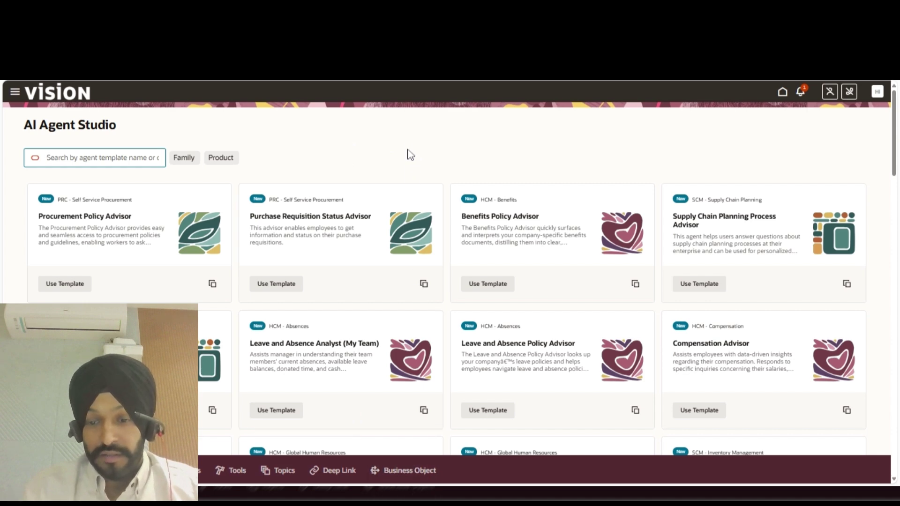
- View the studio's Business Object, Deep Link, Topics and Tools pages one after another
left_click(419, 474)
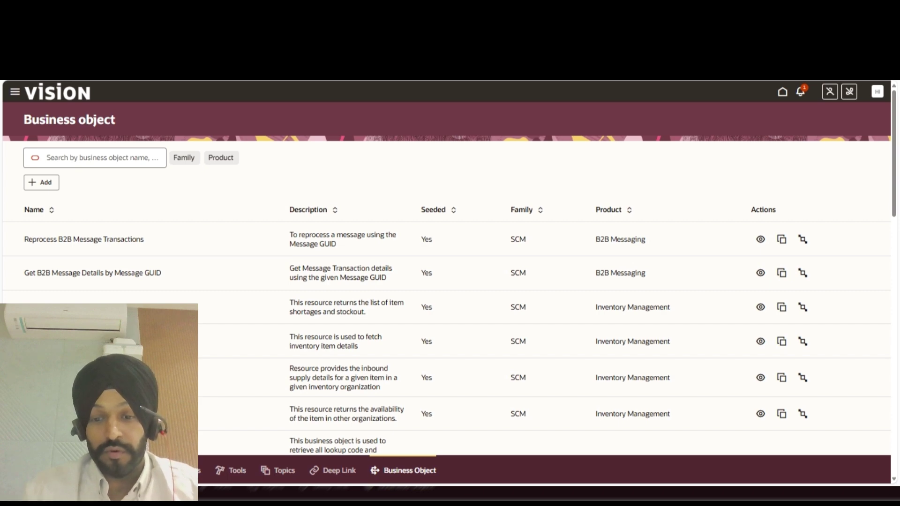
left_click(339, 472)
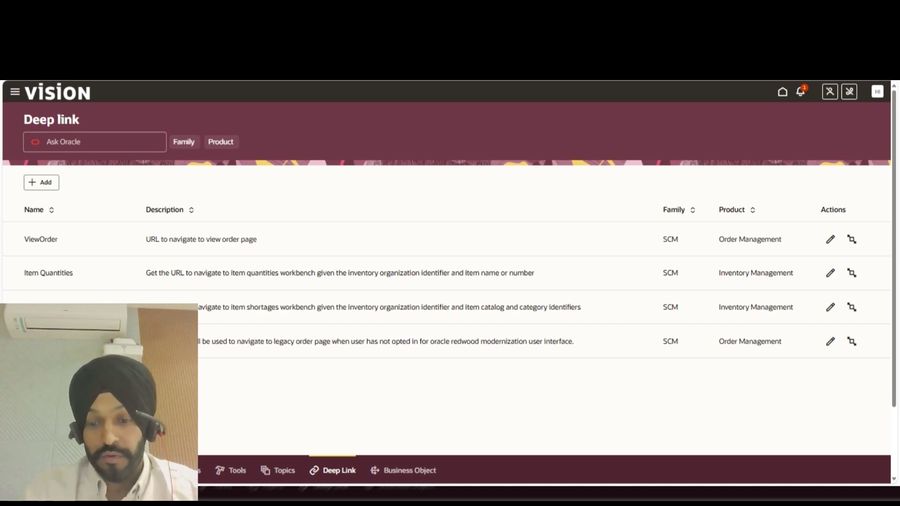
left_click(281, 472)
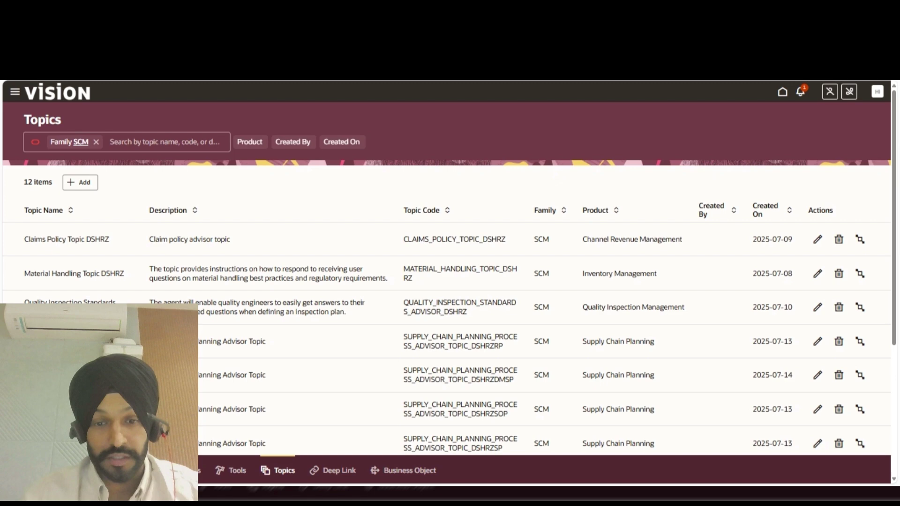
left_click(236, 477)
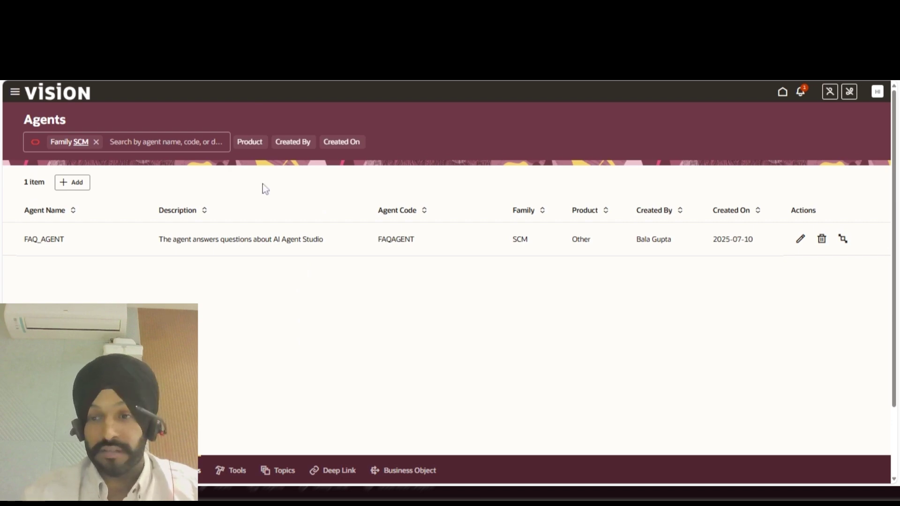
- Remove the SCM family filter and look through the list of published agent teams
left_click(96, 142)
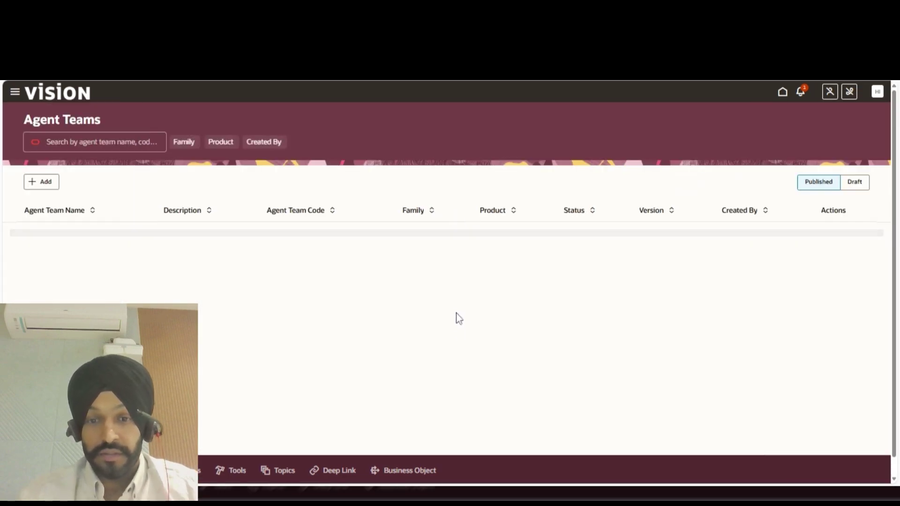
scroll(459, 304, "down", 5)
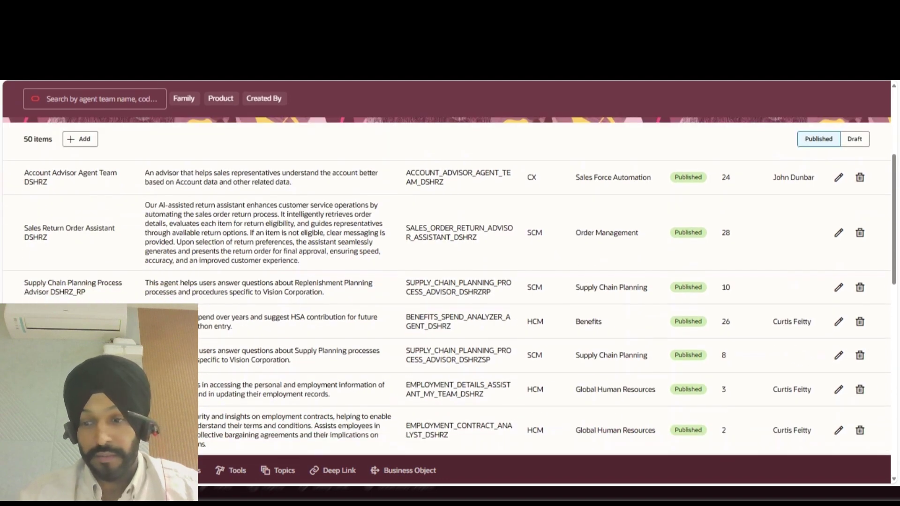
scroll(445, 305, "down", 2)
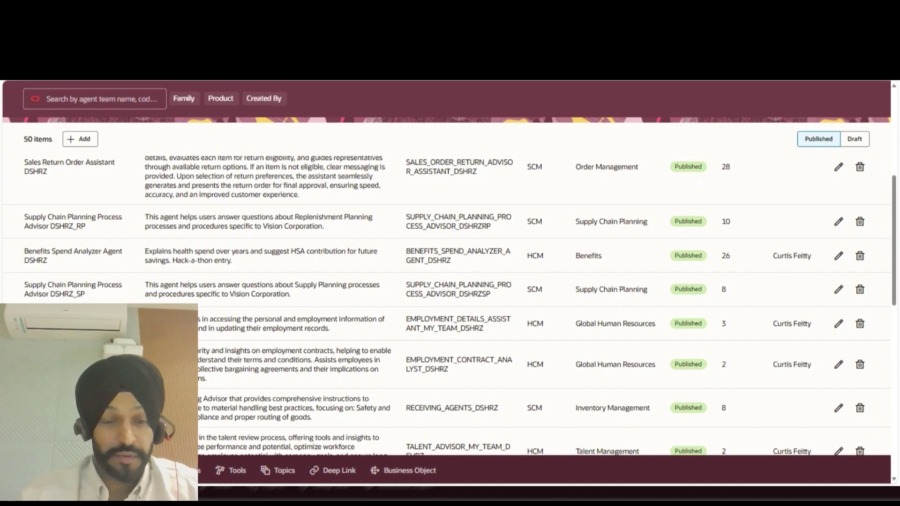
scroll(445, 305, "down", 2)
scroll(445, 305, "up", 6)
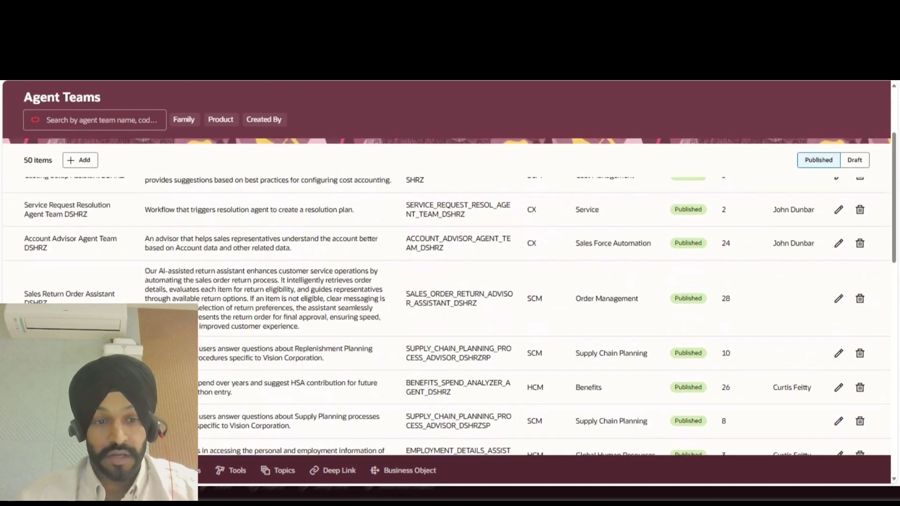
scroll(432, 297, "up", 3)
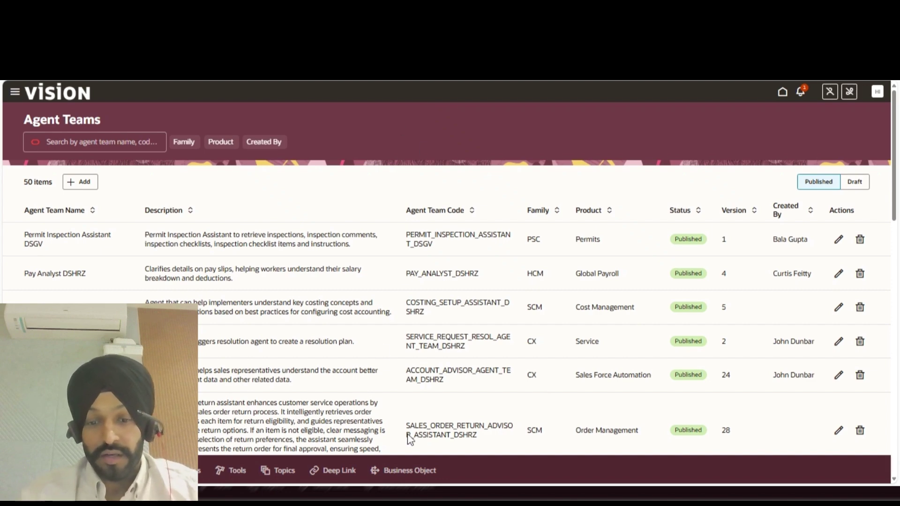
- Start a new business object and assign it to the SCM family and the Order Management product
left_click(417, 472)
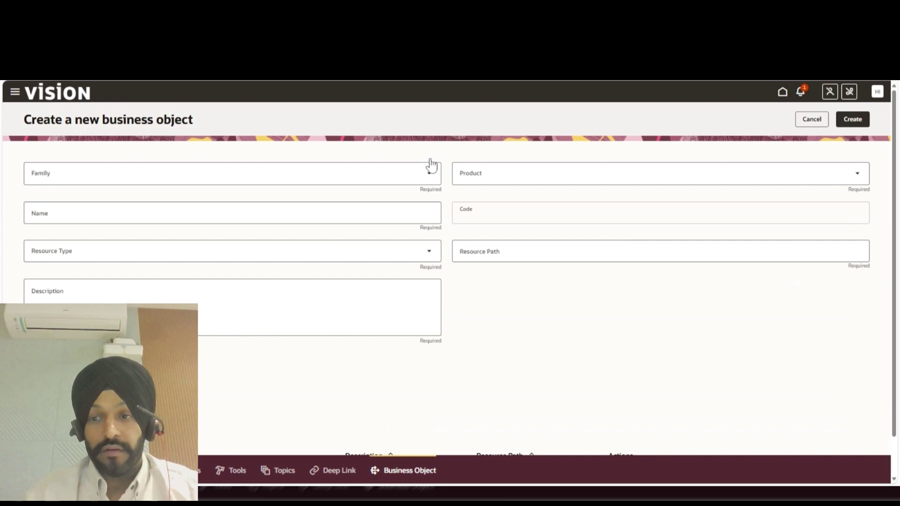
left_click(430, 179)
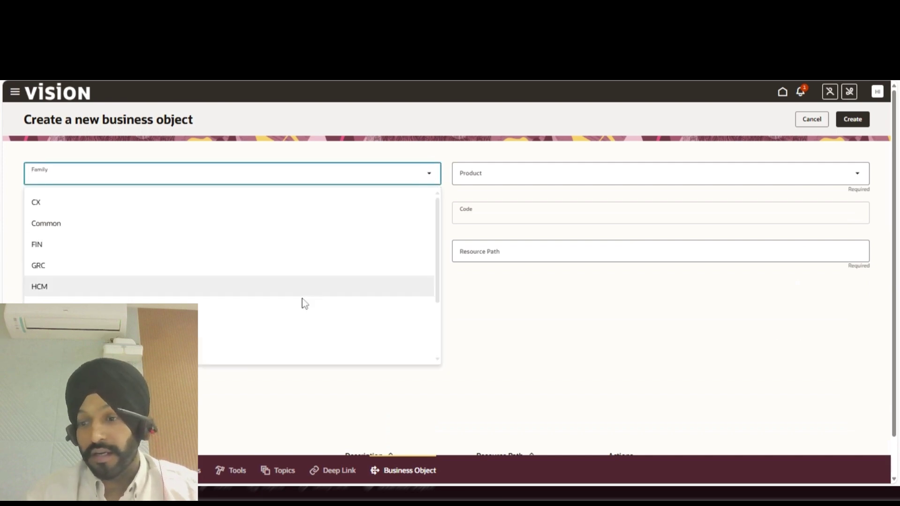
scroll(305, 290, "down", 1)
left_click(255, 349)
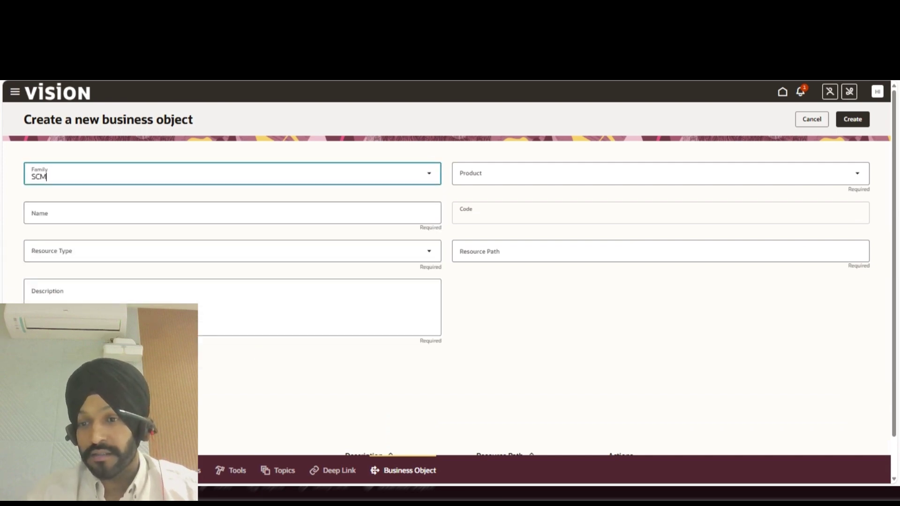
left_click(547, 180)
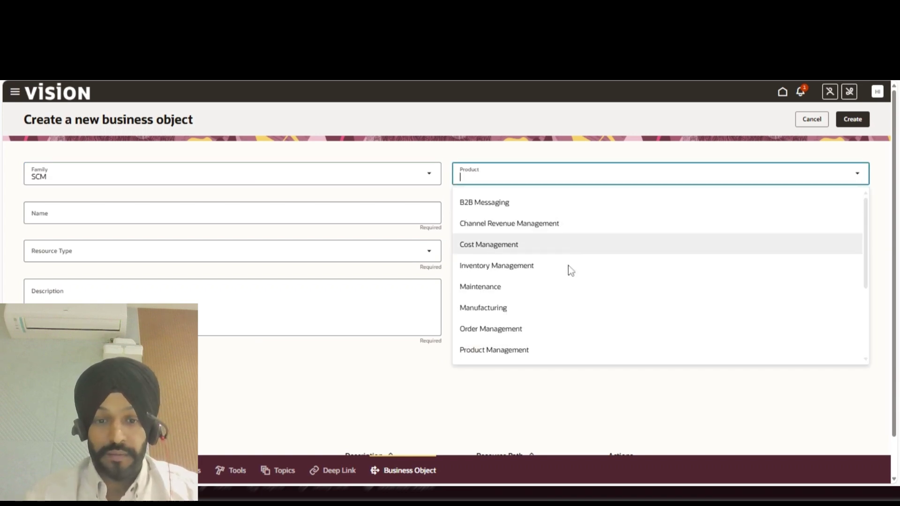
left_click(546, 334)
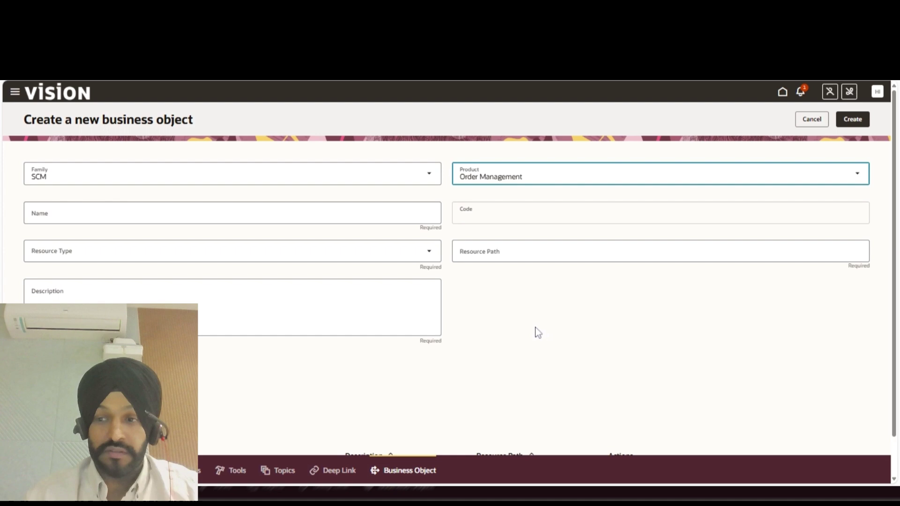
- Name the new business object JS_SCM_SO
left_click(394, 221)
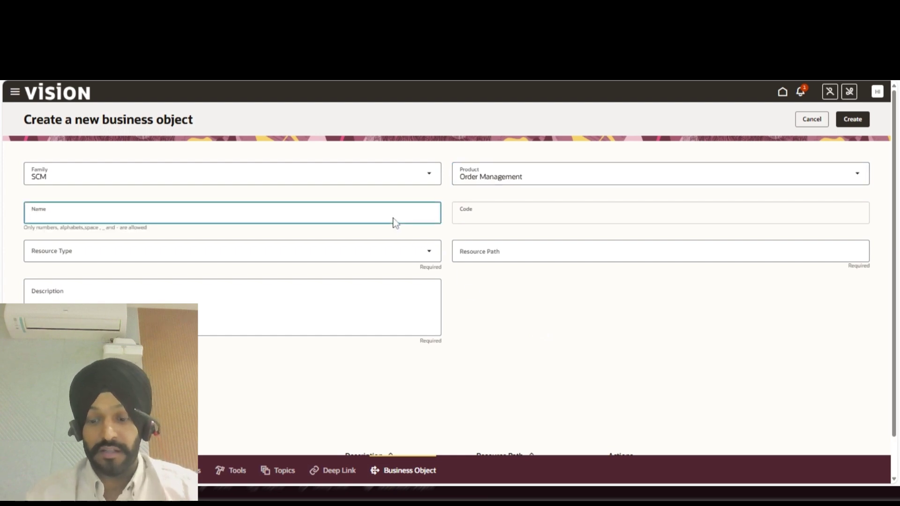
type("J")
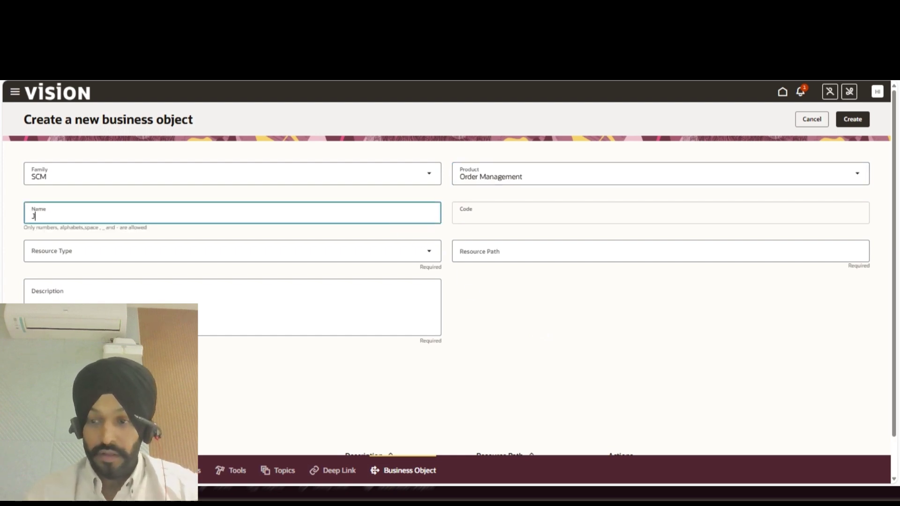
type("S_SCM")
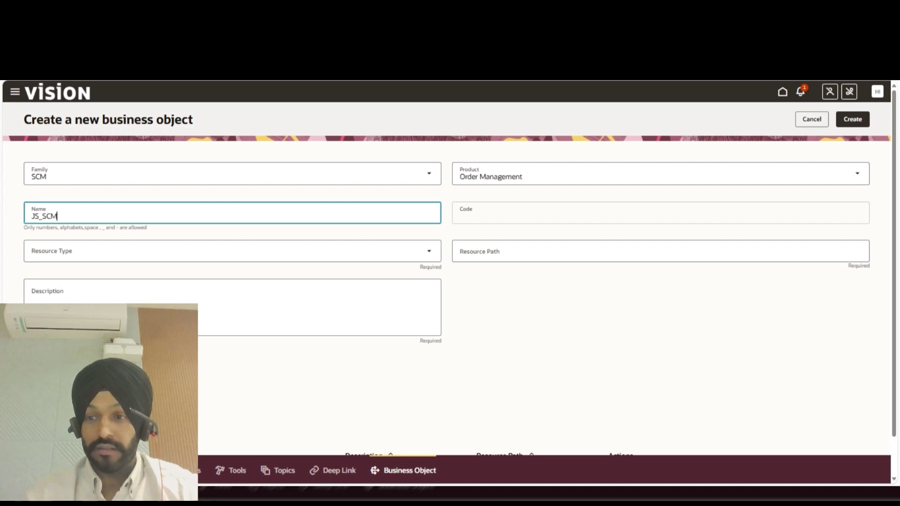
type("_so")
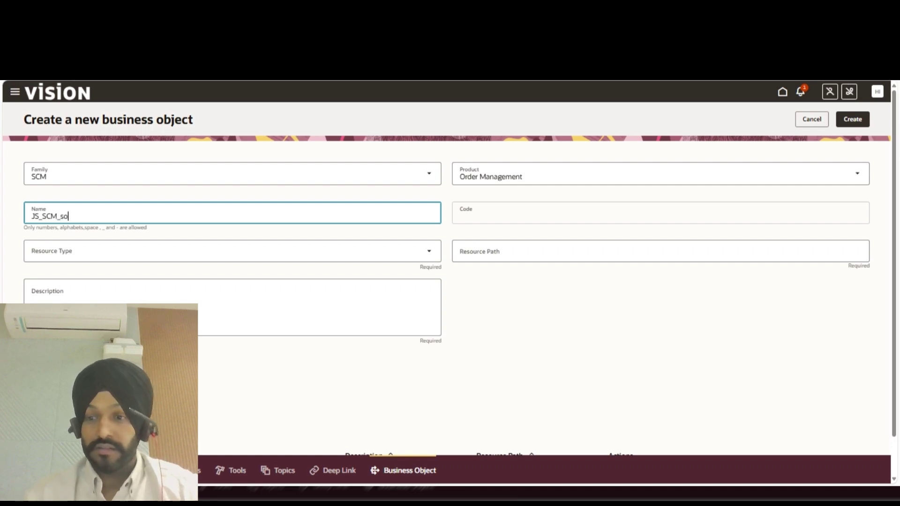
key("BackSpace")
type("SO")
key("Tab")
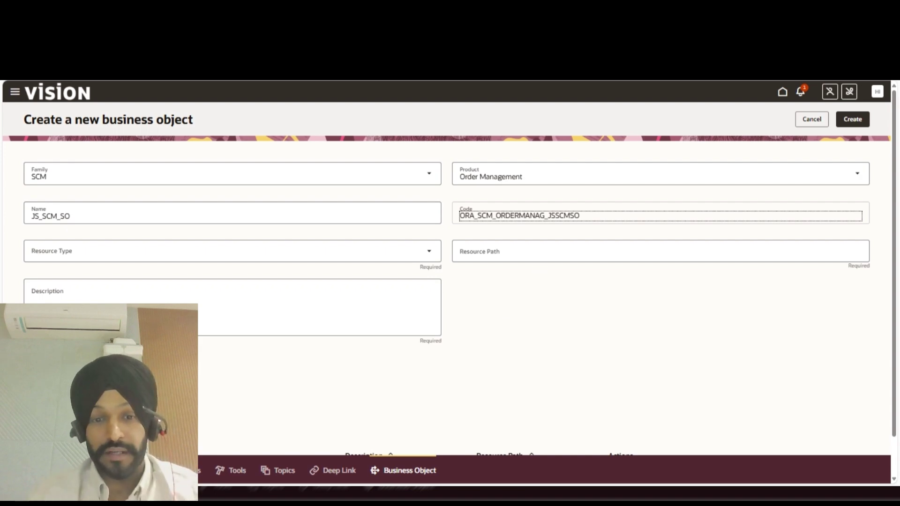
- Set the business object's resource type to Monolith resource
left_click(429, 253)
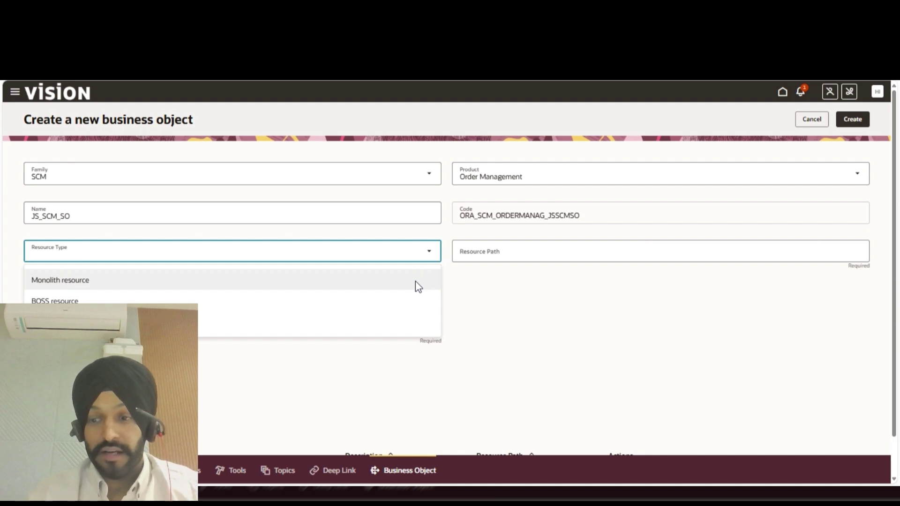
left_click(415, 281)
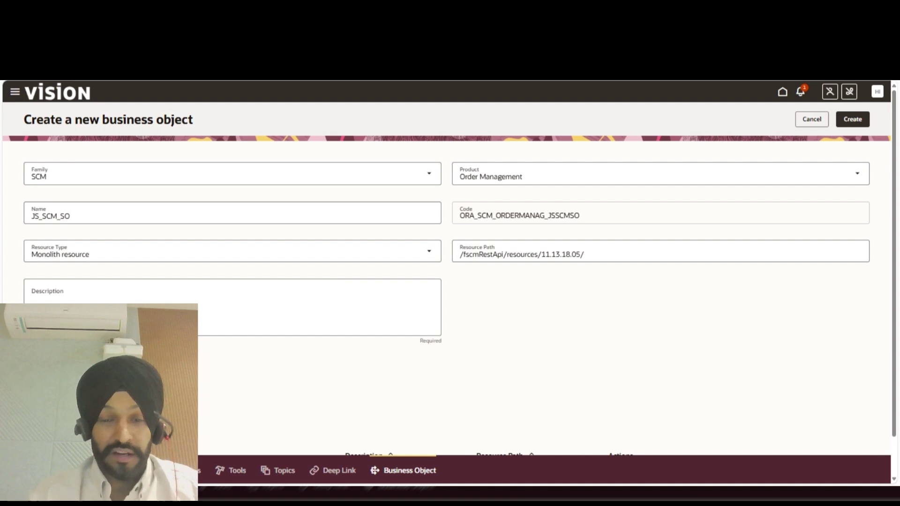
left_click(430, 255)
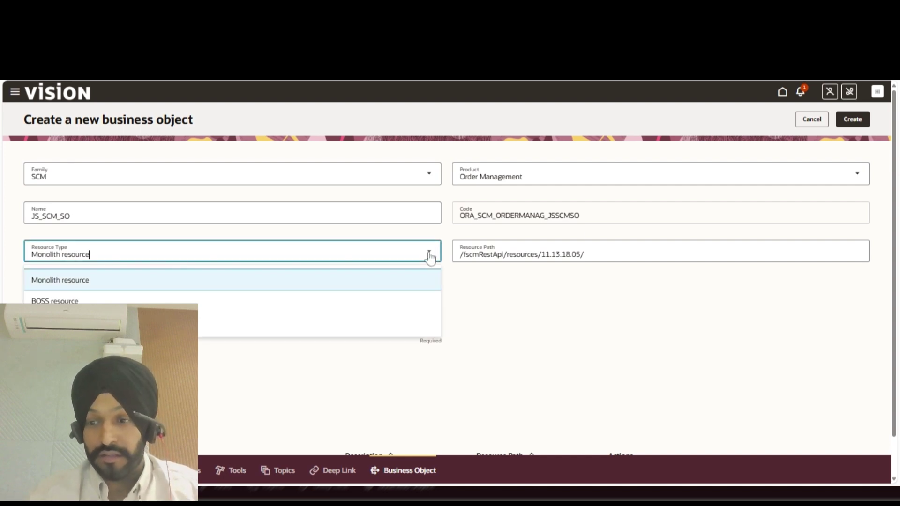
left_click(430, 256)
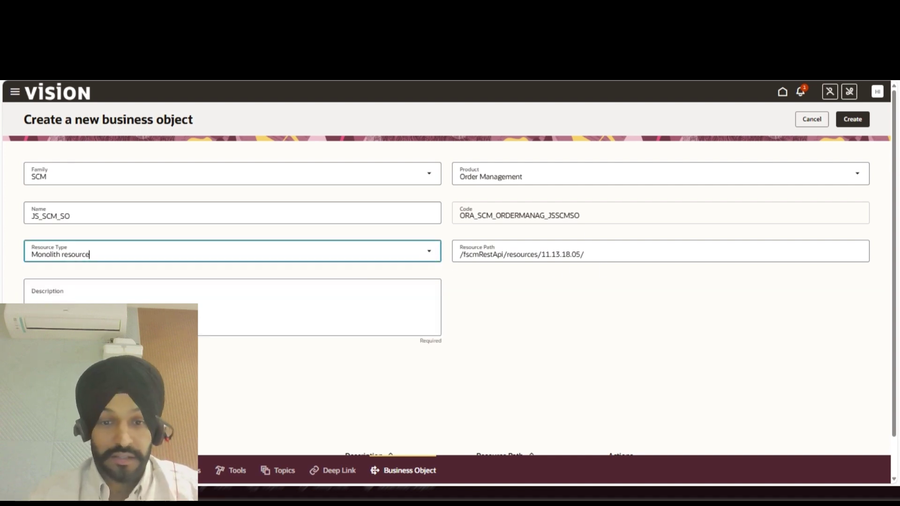
left_click(579, 437)
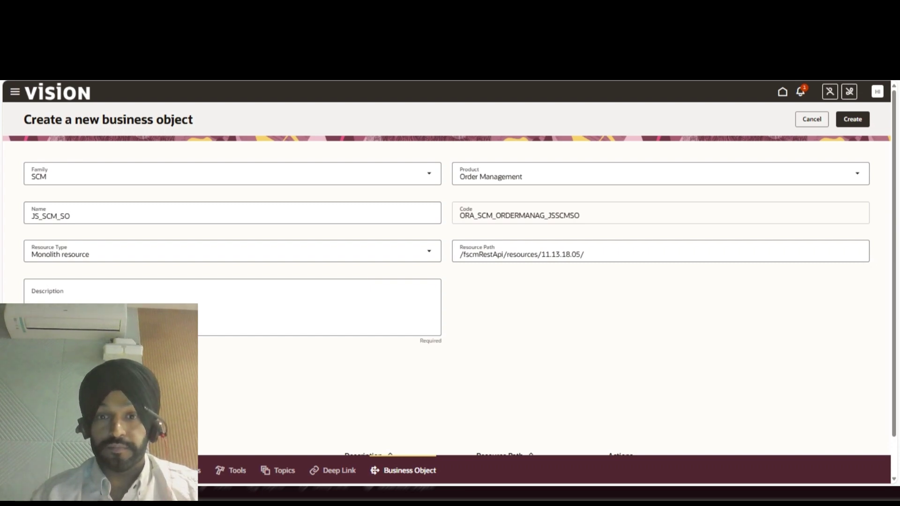
- Complete the resource path as /fscmRestApi/resources/11.13.18.05/omSalesOrders and enter the description "get the sales order information"
left_click(89, 254)
left_click(541, 254)
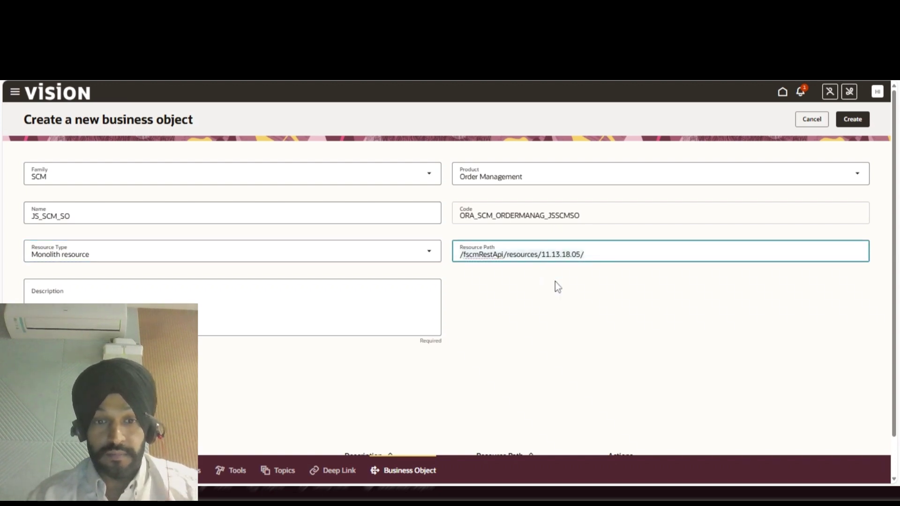
type("omSalesOrders")
key("Tab")
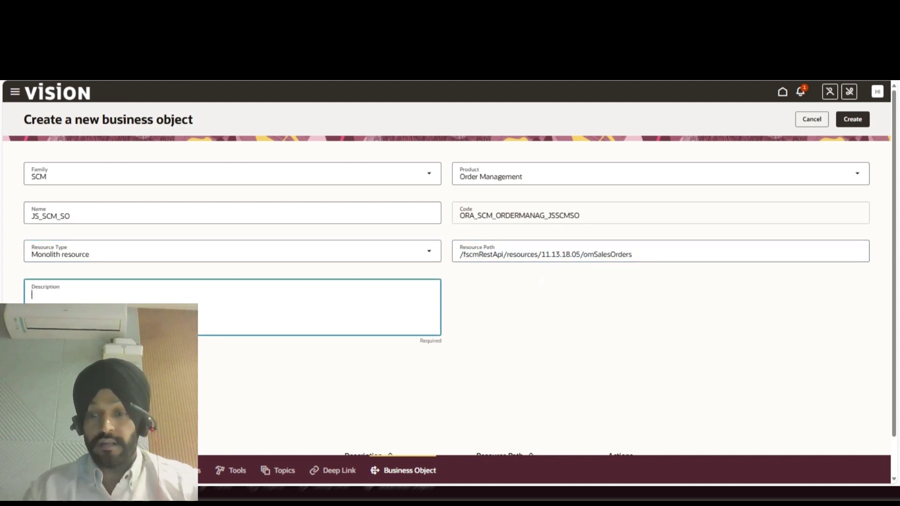
type("get the sales order information")
left_click(488, 357)
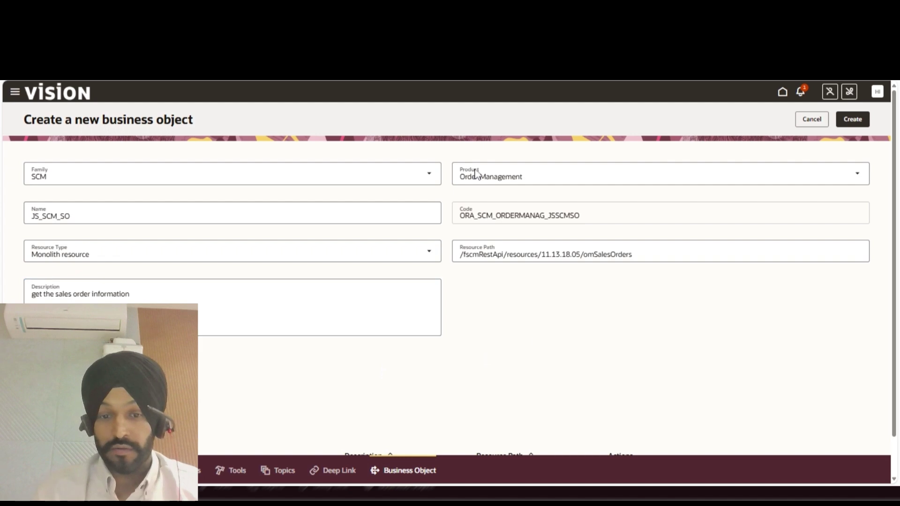
- Add a scenario to the business object based on the Get (get_omSalesOrders) operation of omSalesOrders
scroll(476, 173, "down", 1)
scroll(480, 181, "down", 1)
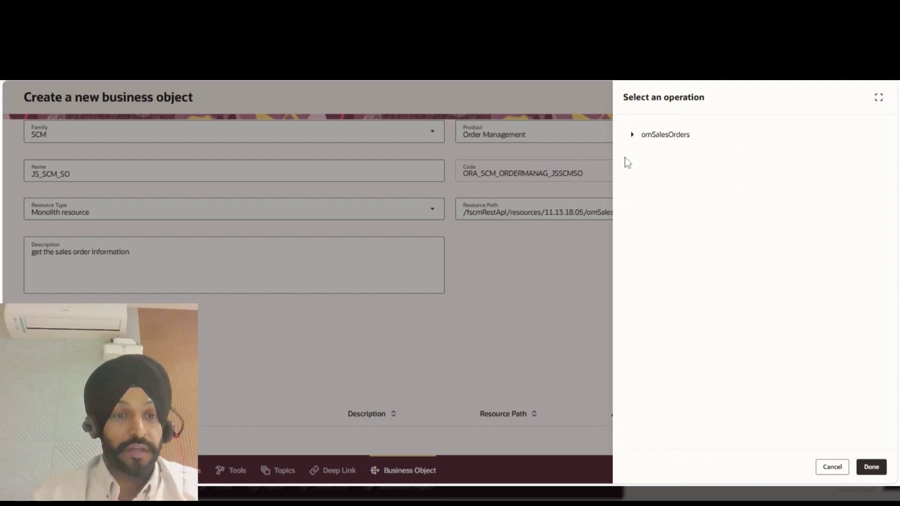
left_click(632, 135)
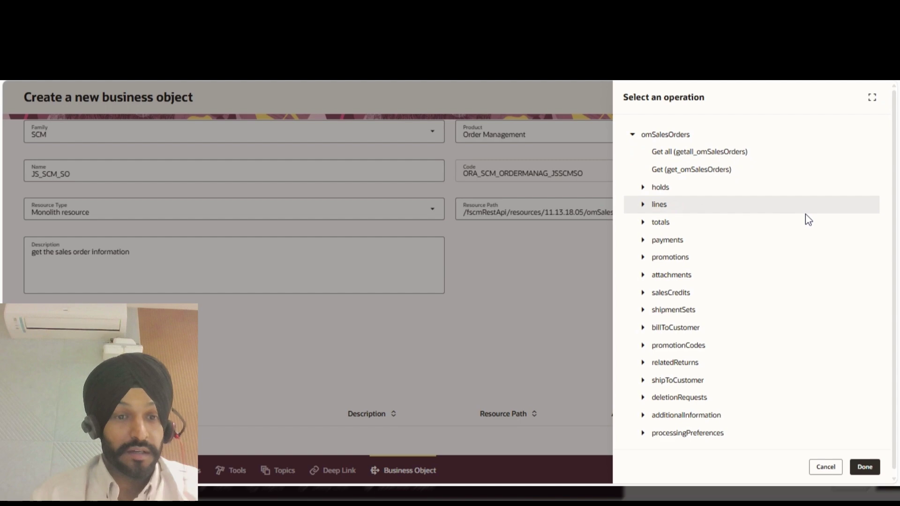
left_click(767, 172)
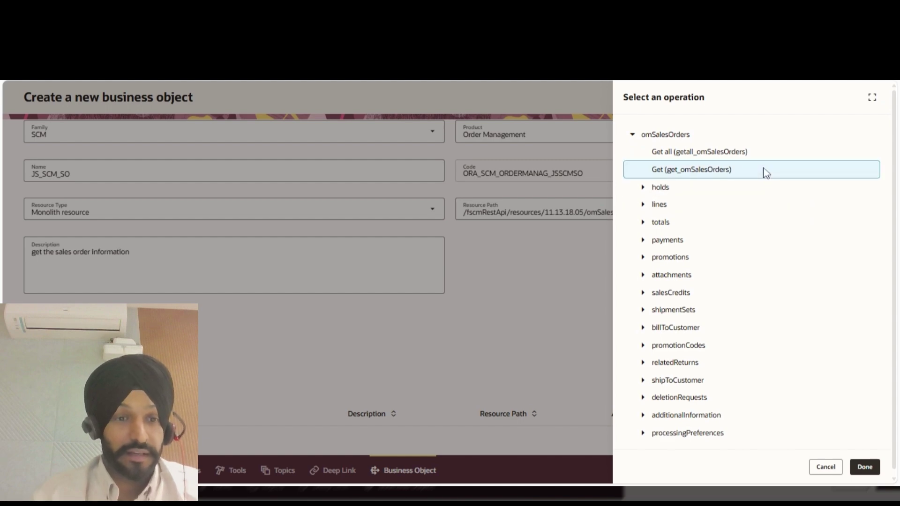
left_click(865, 468)
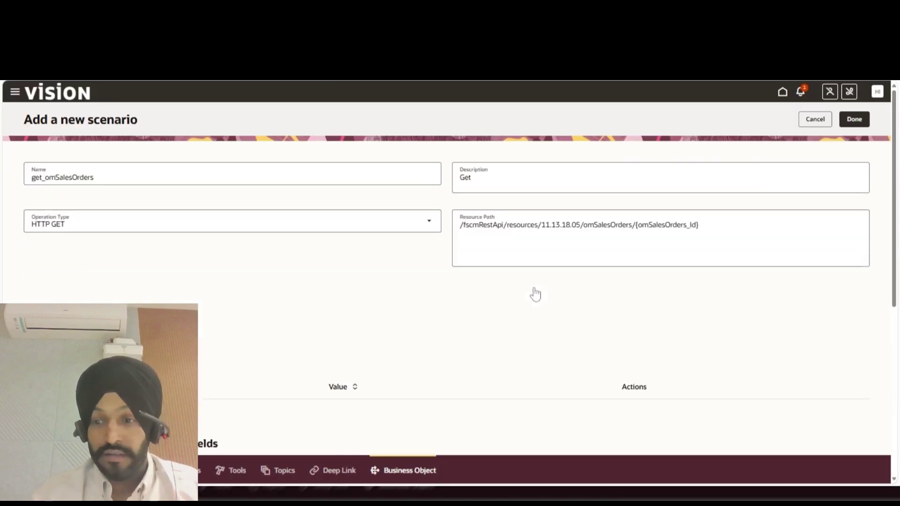
- Add the fields OrderNumber, BusinessUnitName and Status from the specification to the get_omSalesOrders scenario
scroll(535, 295, "down", 5)
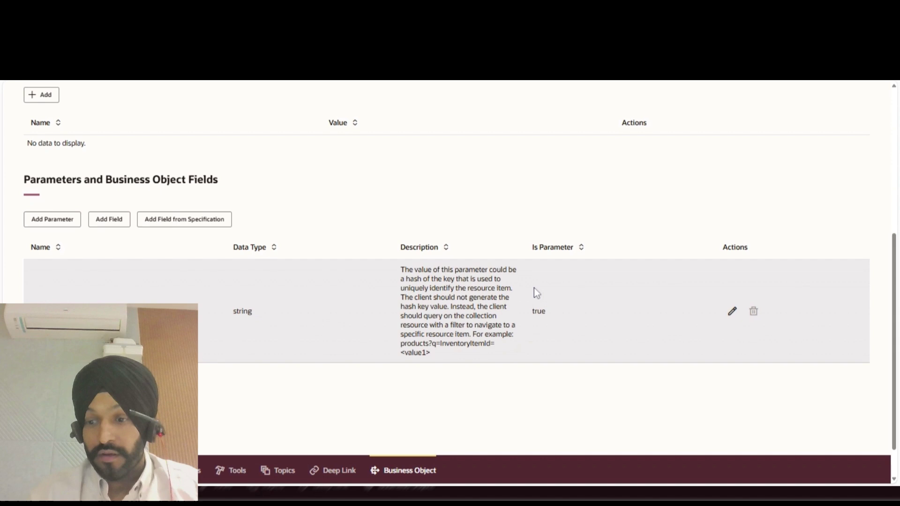
scroll(538, 293, "down", 1)
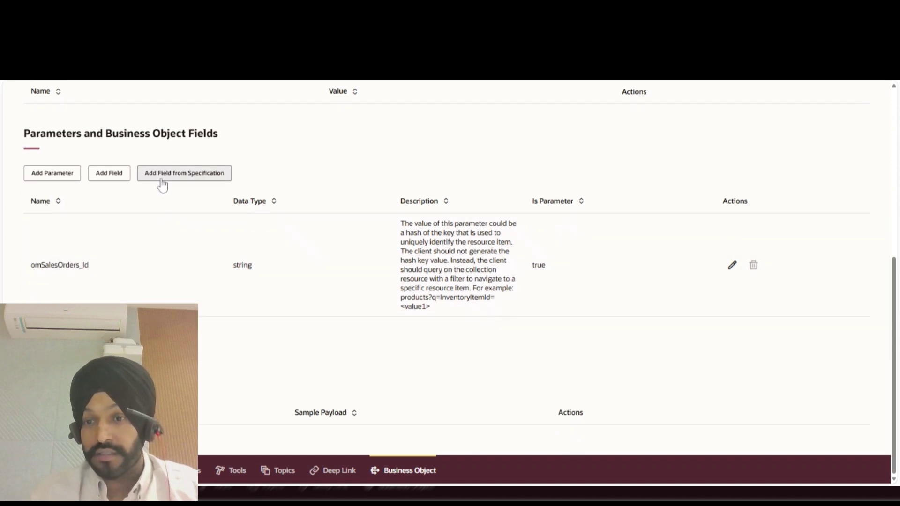
left_click(161, 183)
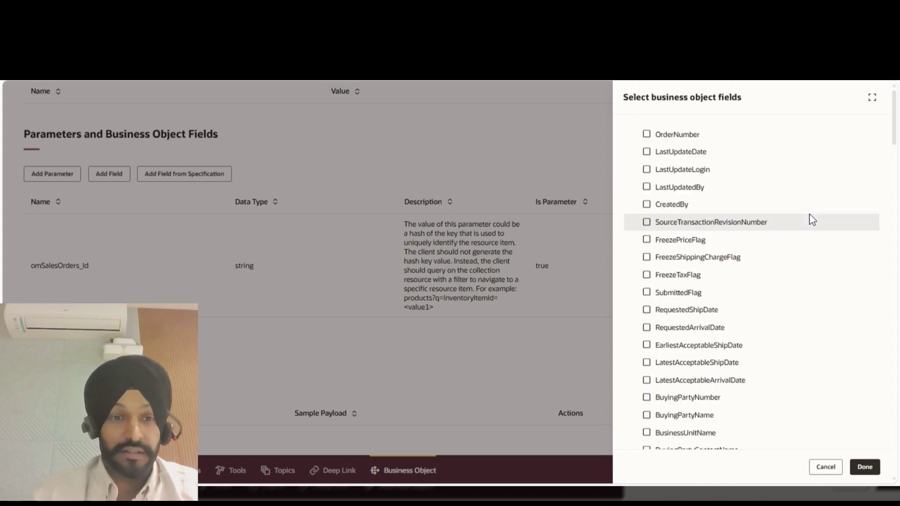
left_click(647, 134)
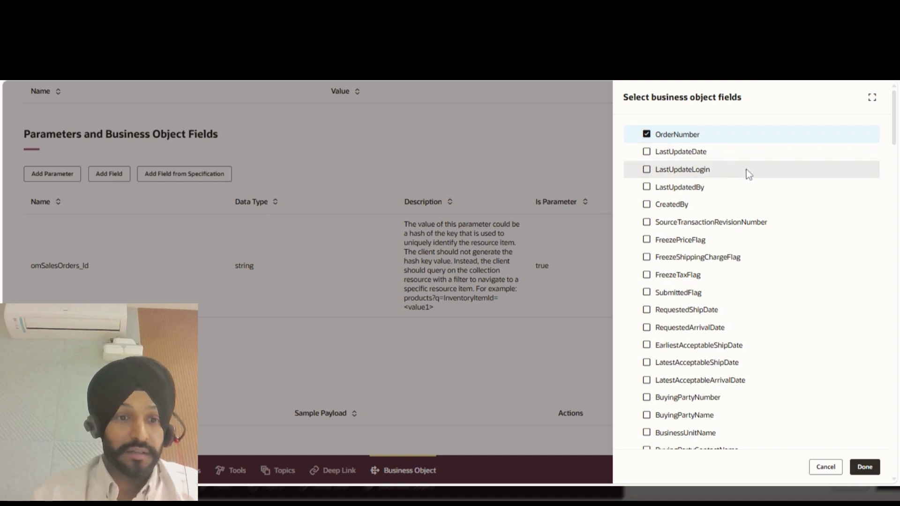
scroll(742, 210, "down", 2)
left_click(647, 367)
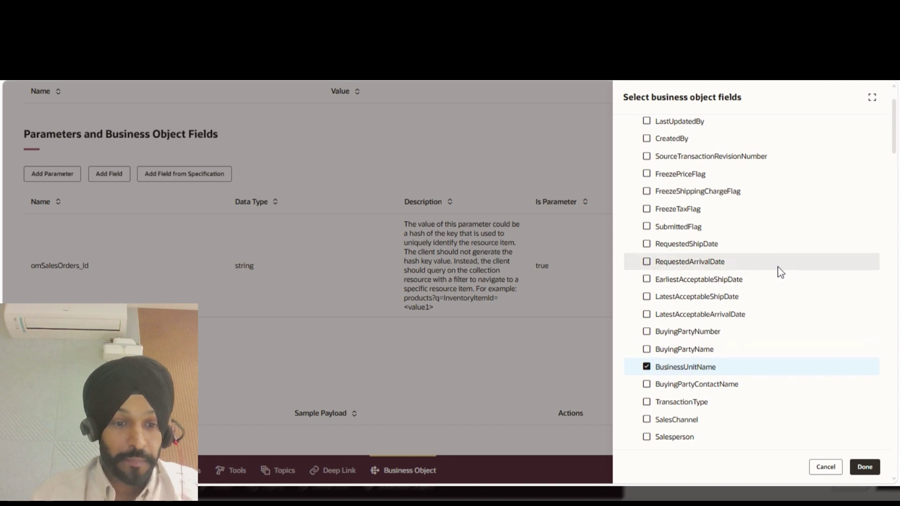
scroll(770, 266, "up", 2)
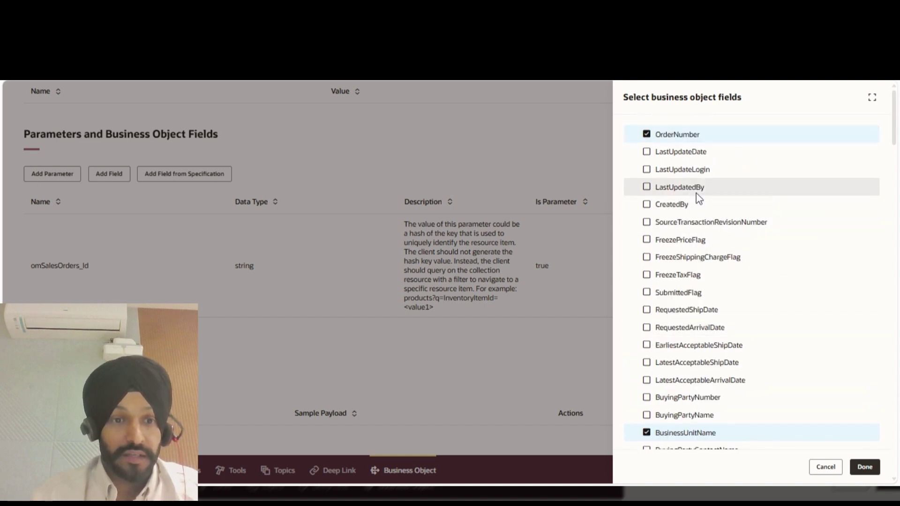
scroll(759, 233, "down", 4)
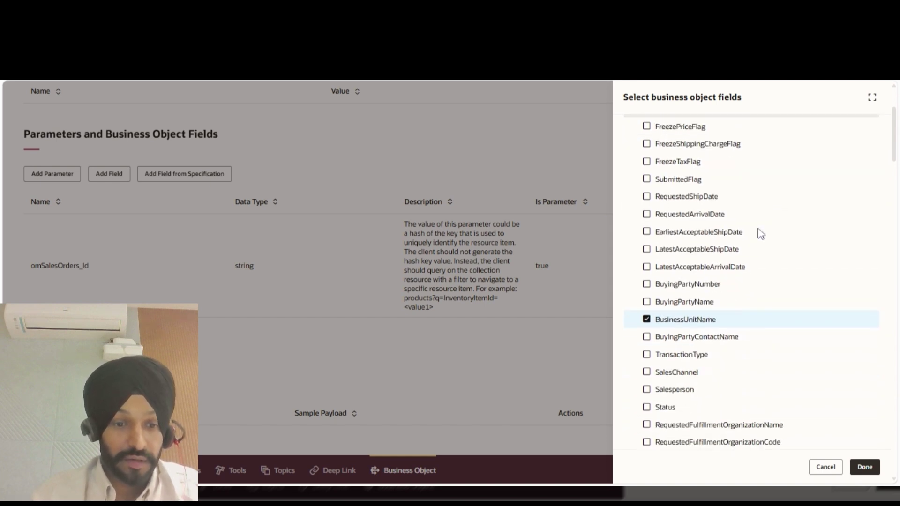
scroll(759, 234, "down", 2)
left_click(759, 323)
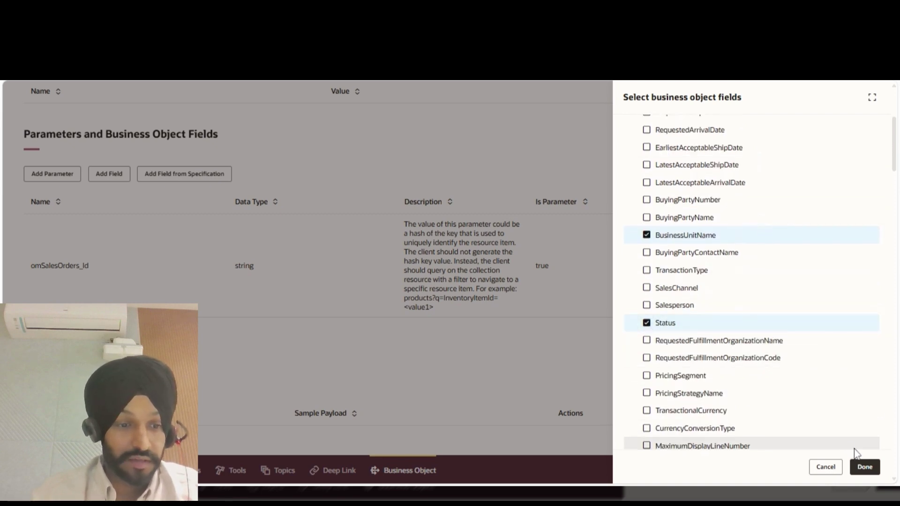
left_click(865, 468)
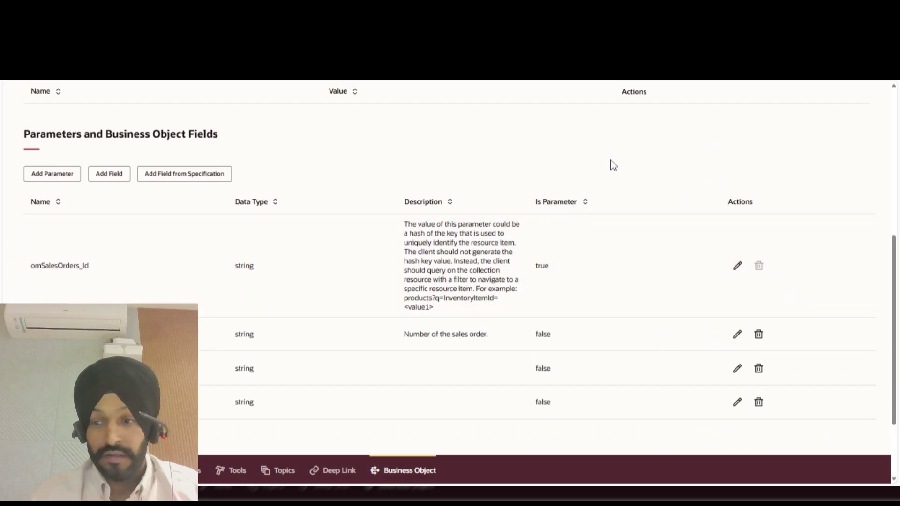
- Review the scenario's parameters and fields and try to finish adding the get_omSalesOrders scenario
scroll(615, 163, "down", 3)
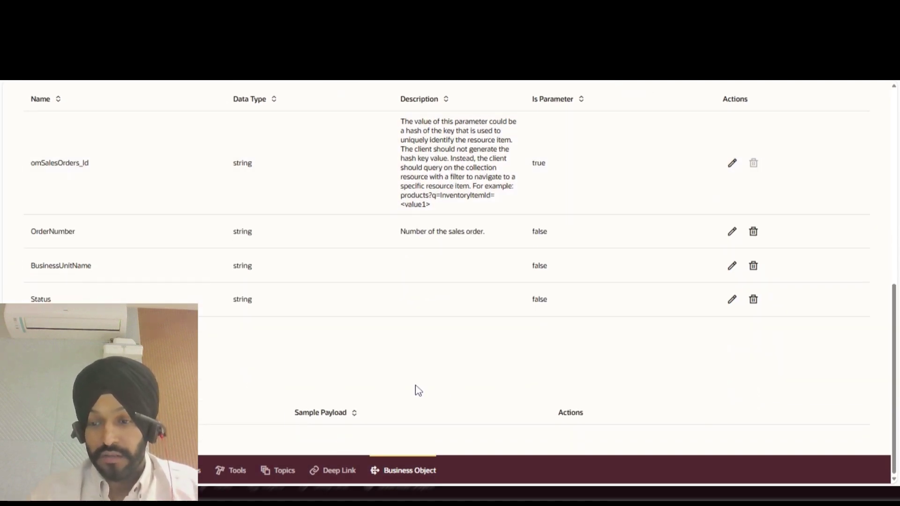
scroll(555, 354, "up", 2)
scroll(555, 355, "up", 7)
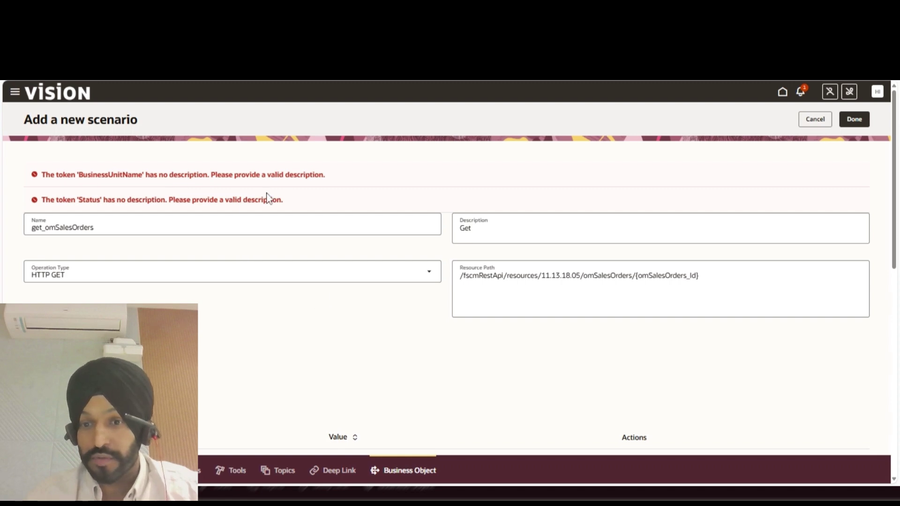
- Give the BusinessUnitName field of the scenario the description "this gets the BU name"
scroll(338, 297, "down", 10)
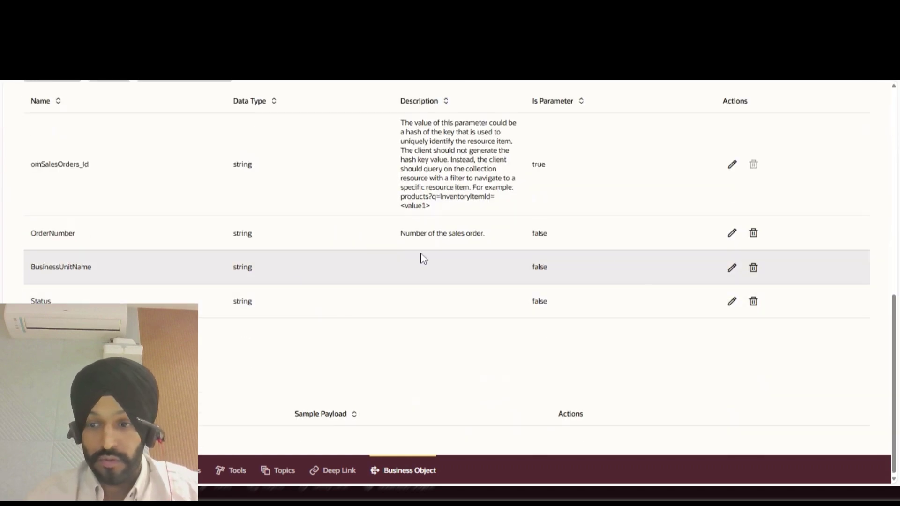
left_click(732, 268)
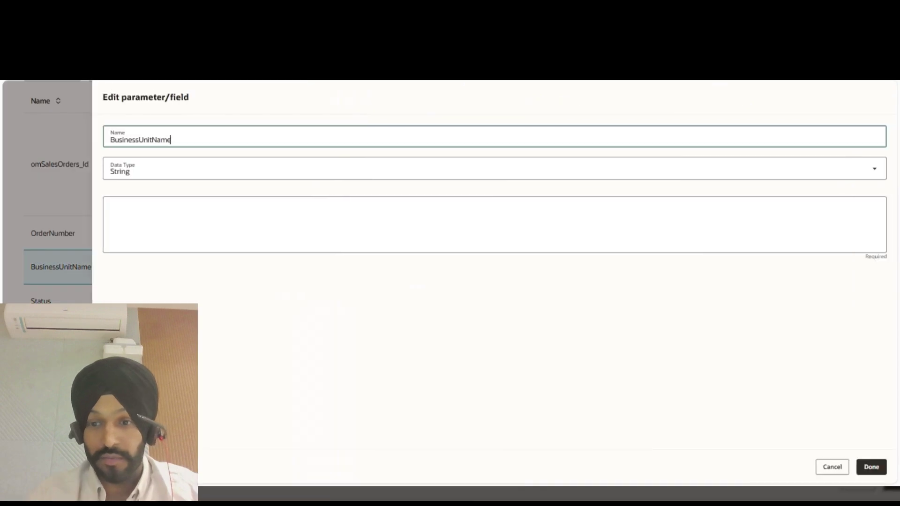
left_click(110, 218)
type("this")
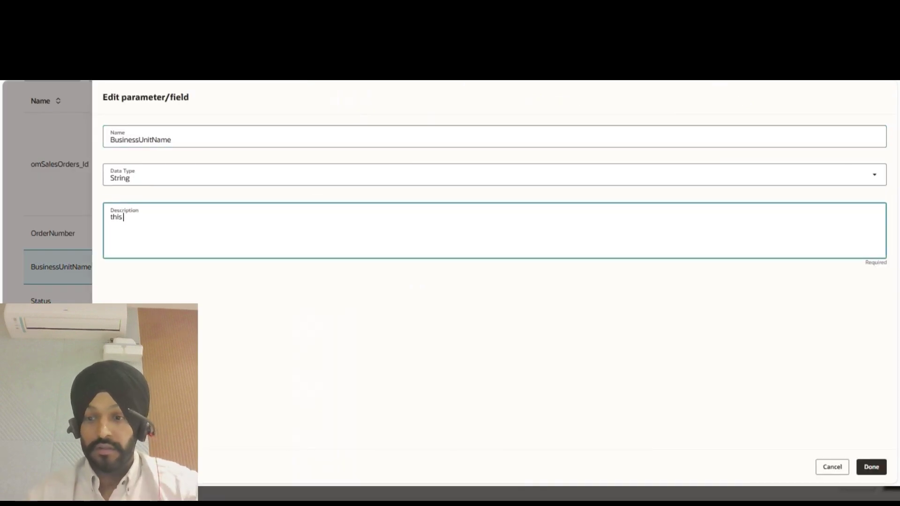
type(" gets the BU name")
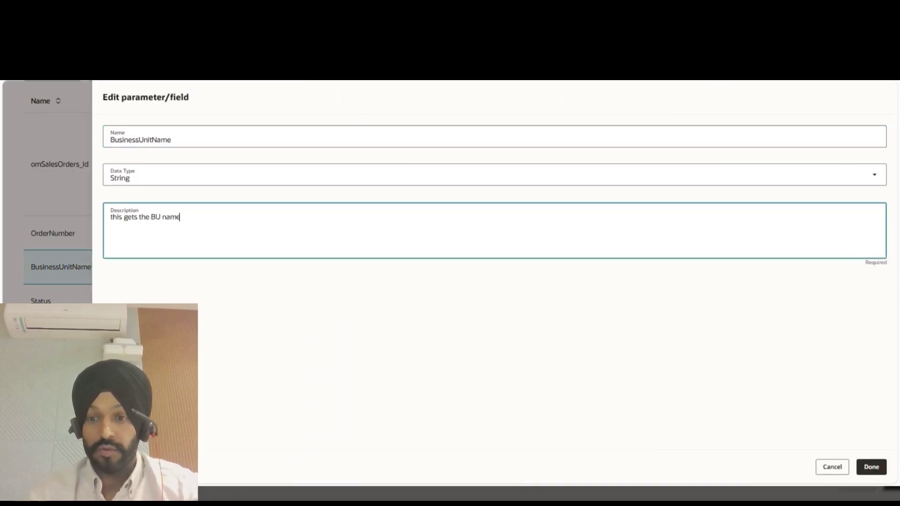
left_click(873, 468)
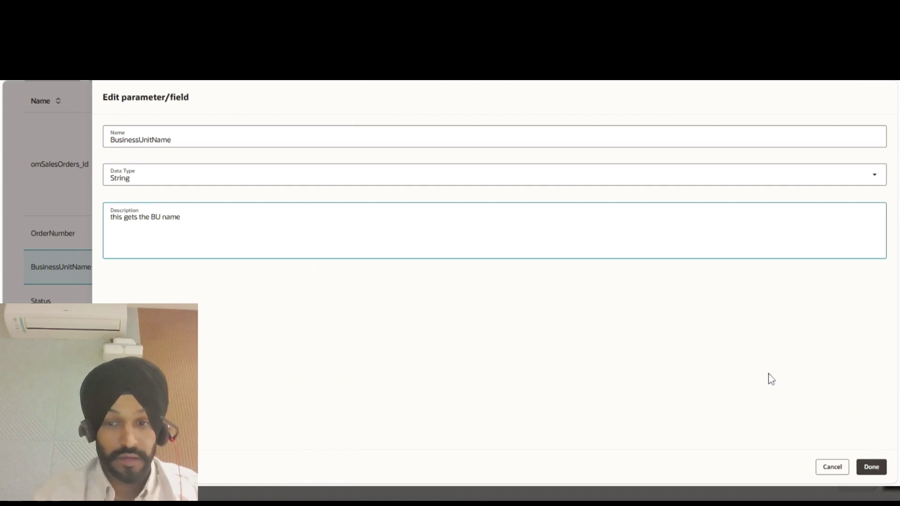
- Give the Status field the description "this gets the status" and finish adding the get_omSalesOrders scenario
left_click(734, 304)
key("Return")
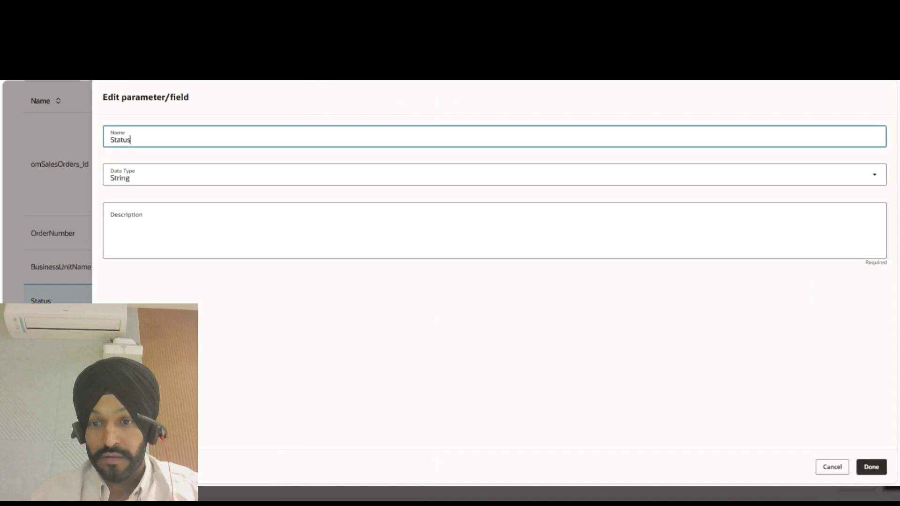
left_click(111, 217)
type("this gets the statsus")
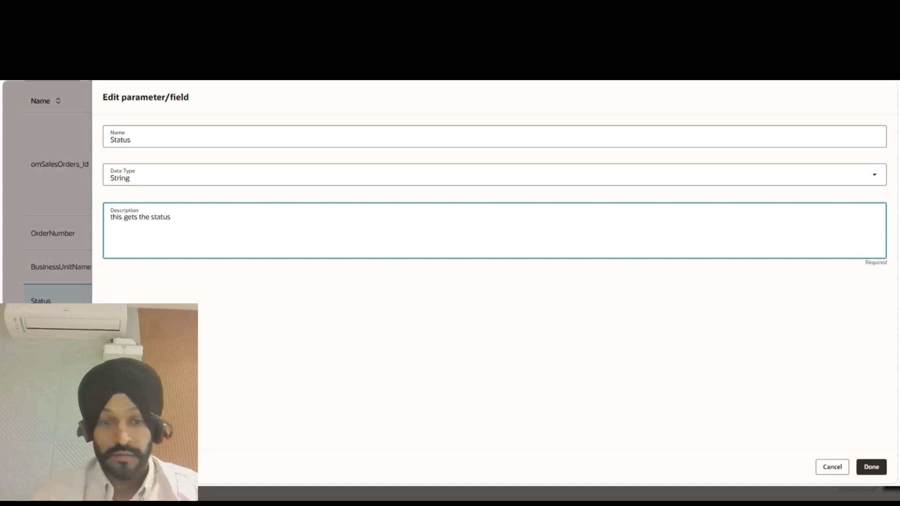
left_click(872, 468)
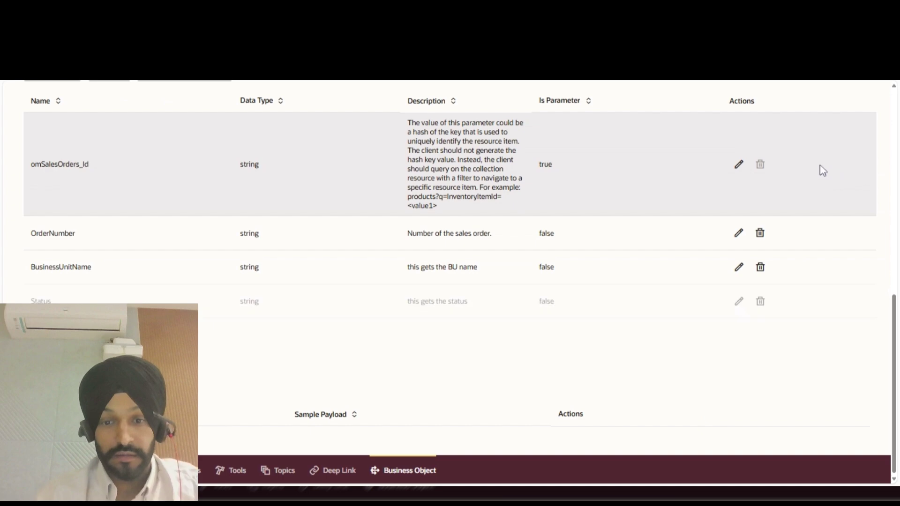
scroll(804, 165, "up", 10)
left_click(853, 124)
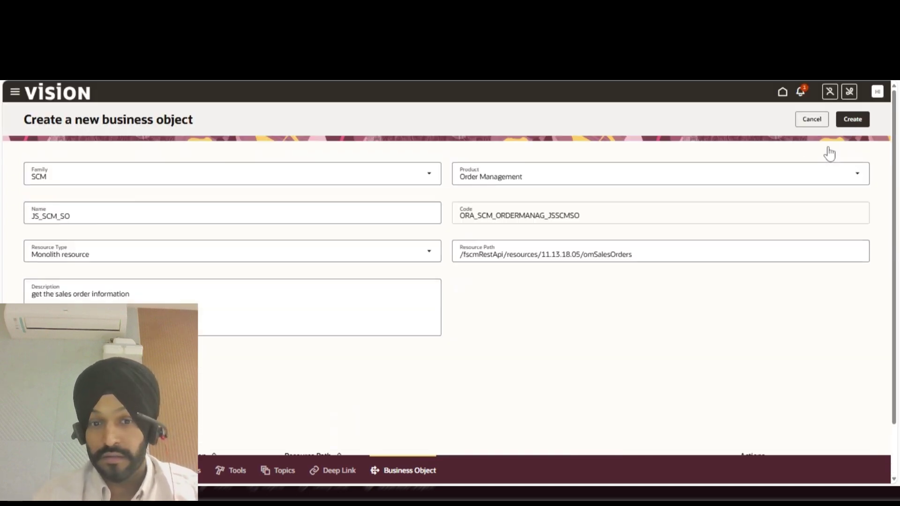